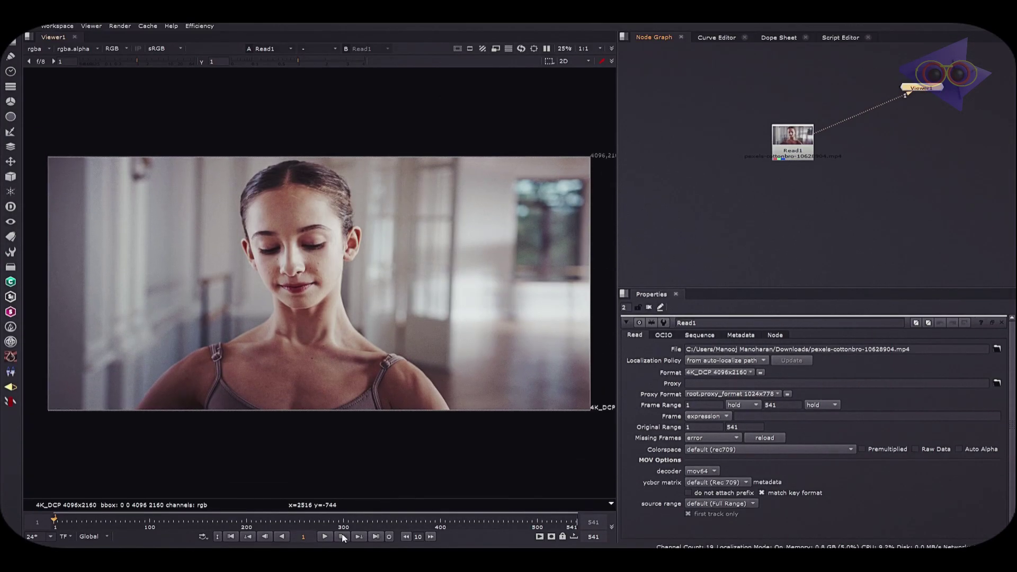
Preview the clip briefly and set the project's frame range to end at frame 50.
left_click(325, 537)
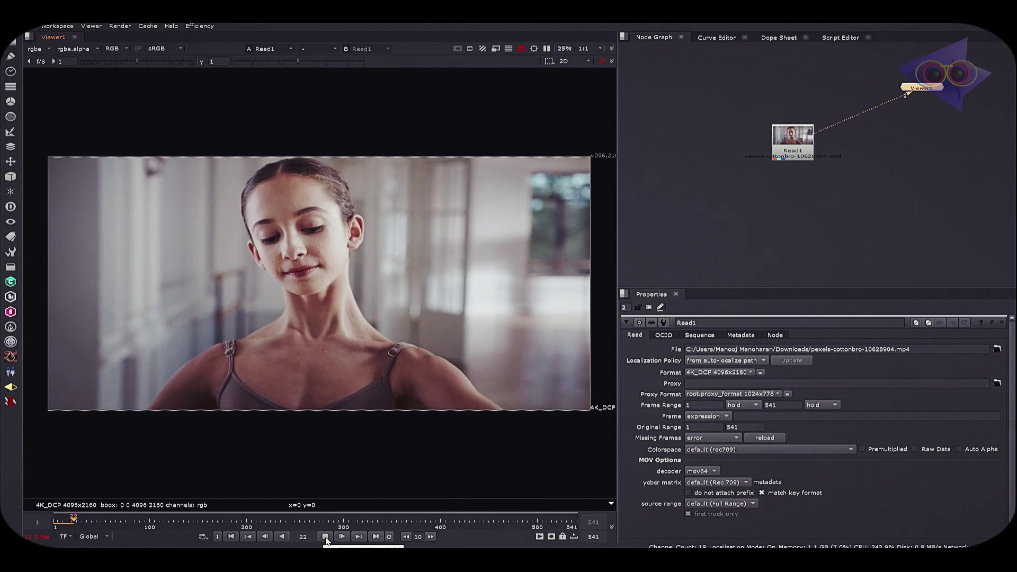
left_click(325, 536)
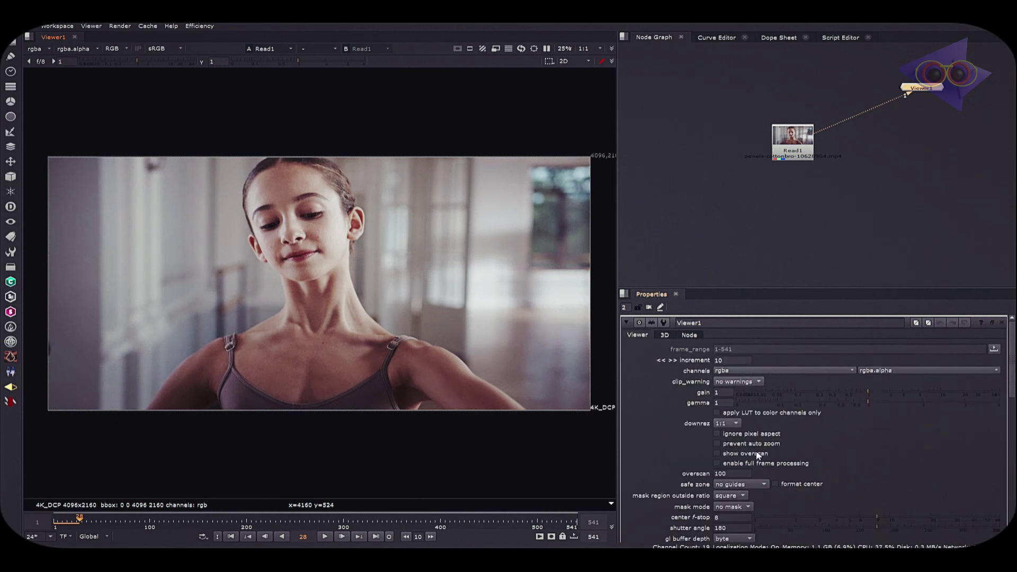
scroll(800, 478, "down", 5)
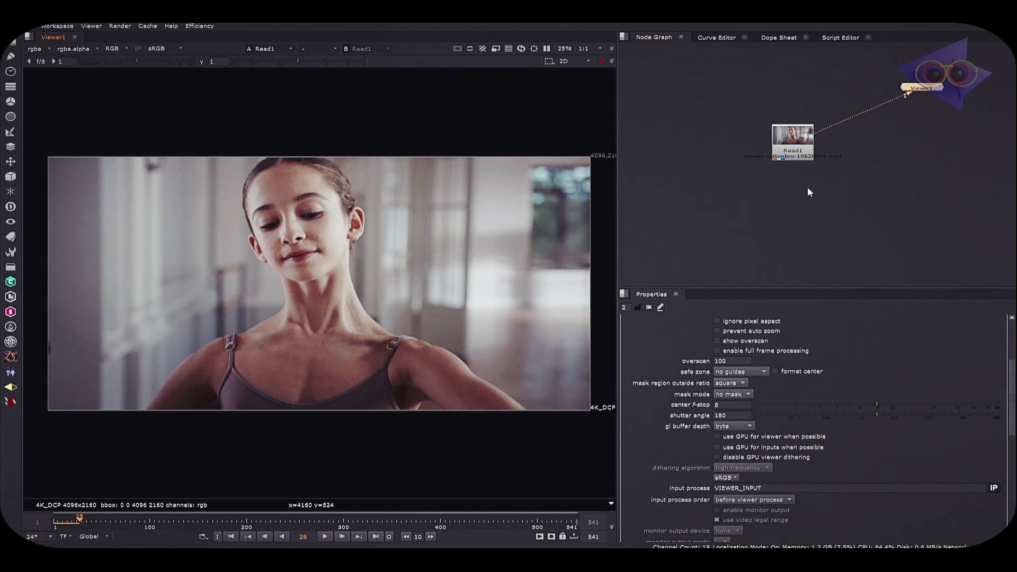
key("s")
double_click(740, 451)
type("50")
key("Return")
Play the shortened range and examine the dark spots on the dancer's neck, chest and face, including at frame 17.
left_click(324, 536)
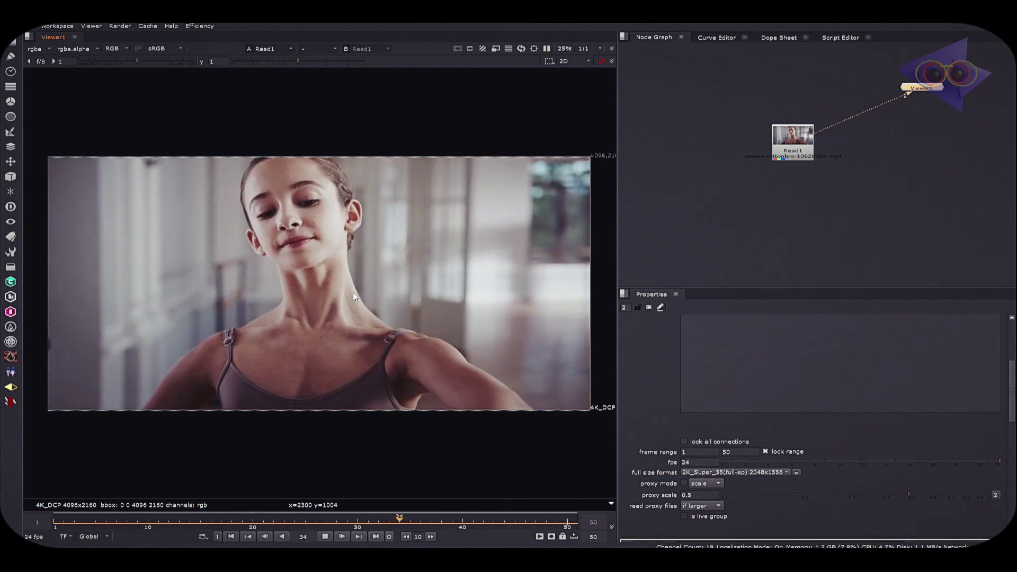
left_click(327, 536)
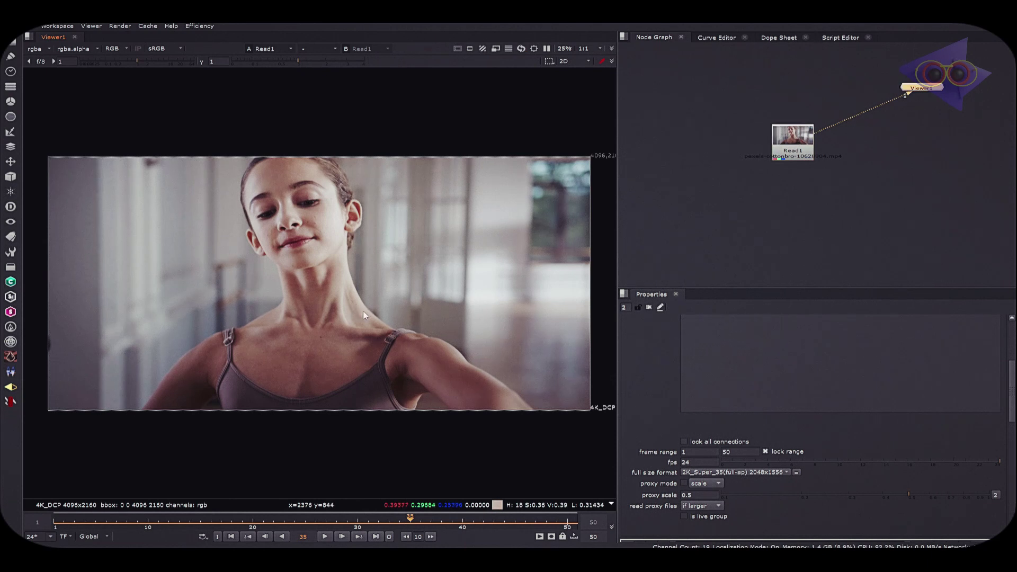
scroll(363, 311, "up", 4)
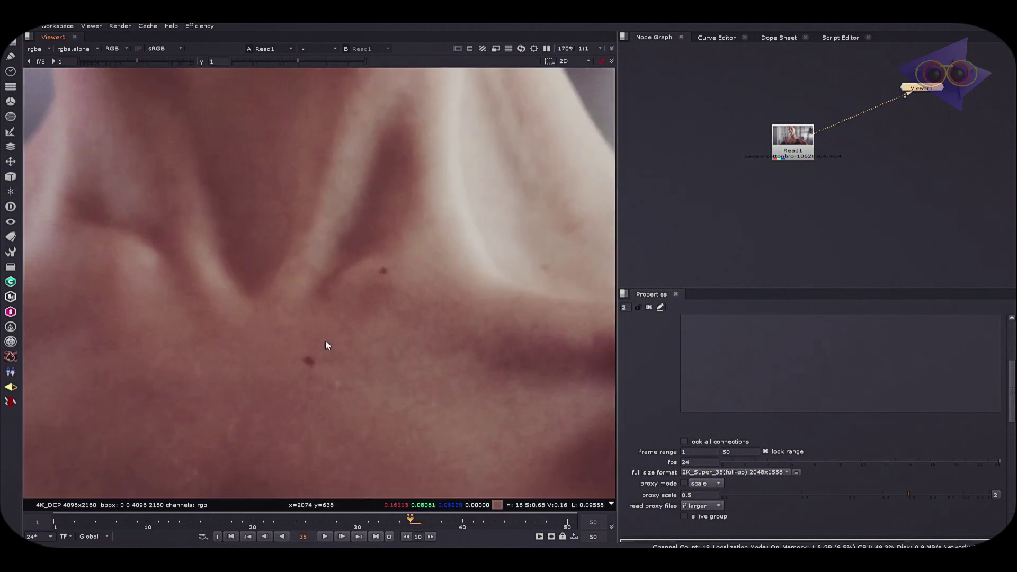
scroll(392, 312, "down", 2)
left_click_drag(381, 85, 434, 313)
scroll(382, 245, "up", 3)
scroll(347, 478, "down", 2)
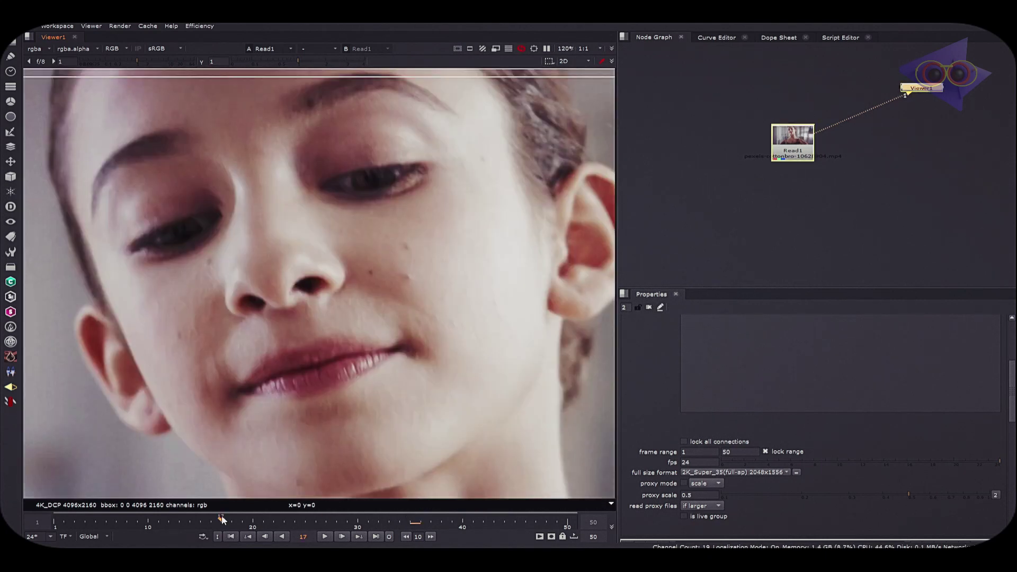
left_click(217, 519)
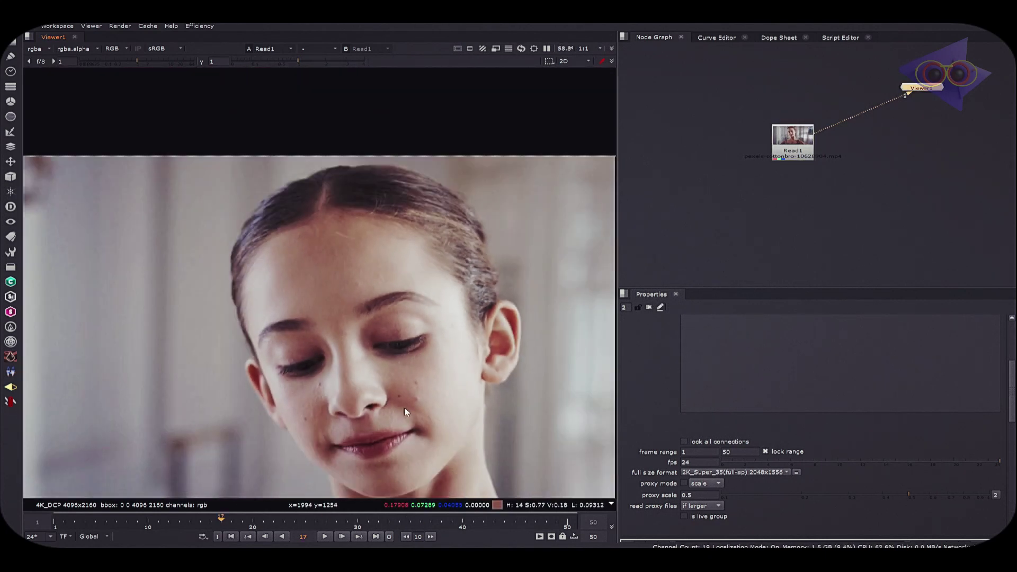
scroll(408, 366, "up", 2)
scroll(393, 366, "down", 3)
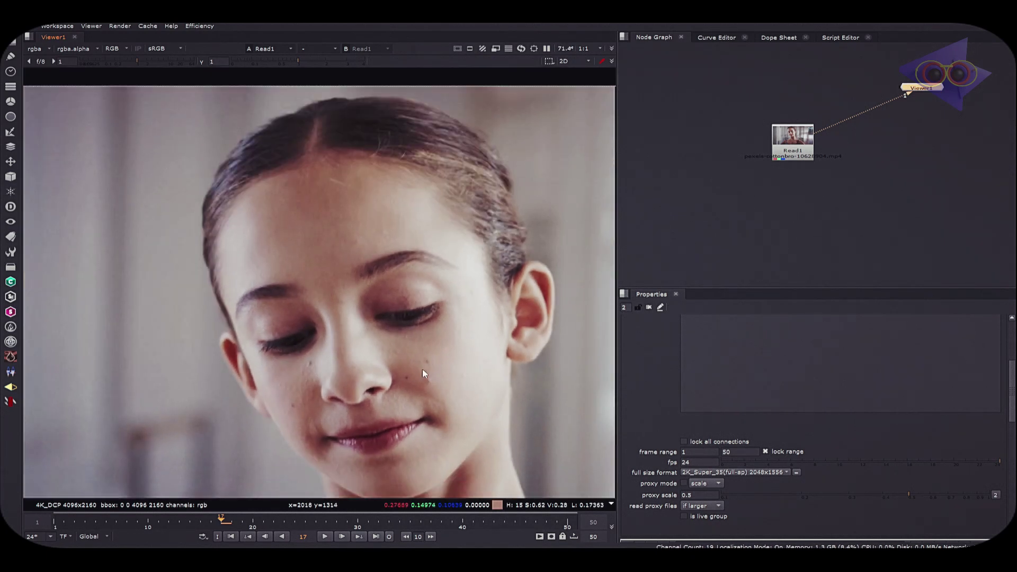
left_click_drag(451, 405, 422, 371)
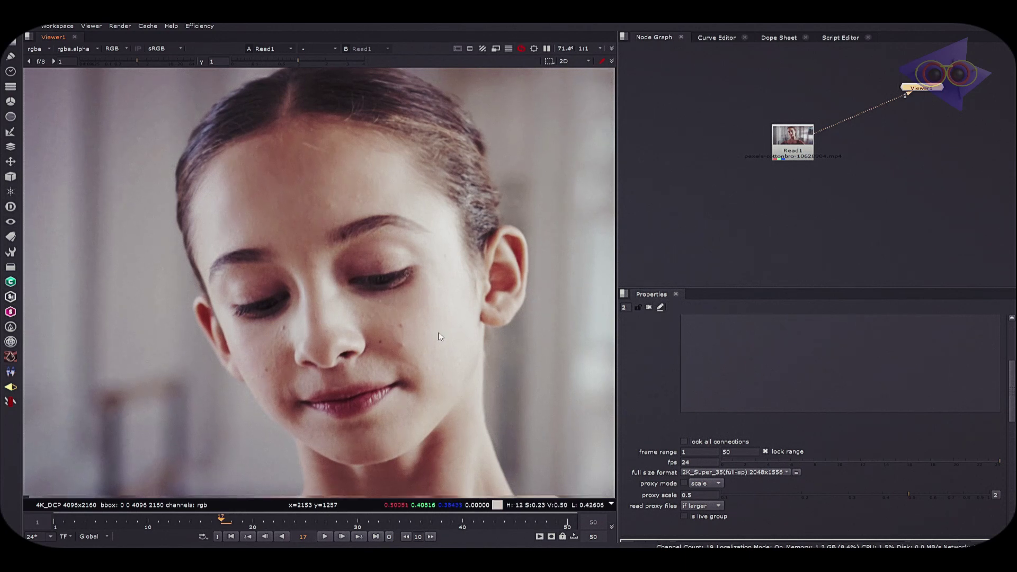
scroll(431, 321, "down", 2)
key("f")
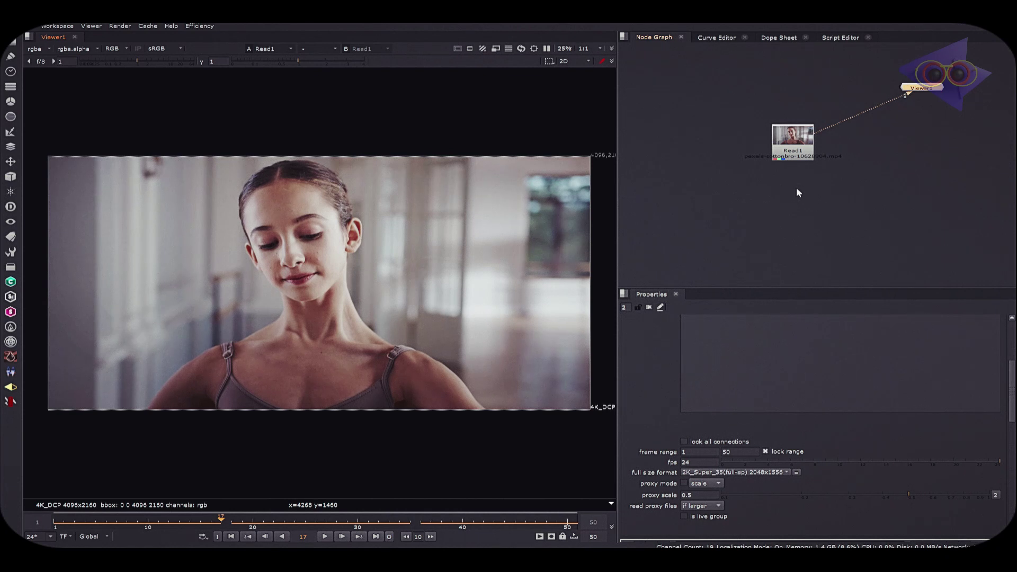
Add a Silhouette node fed by the Read1 footage and place it below the Read node.
left_click(788, 160)
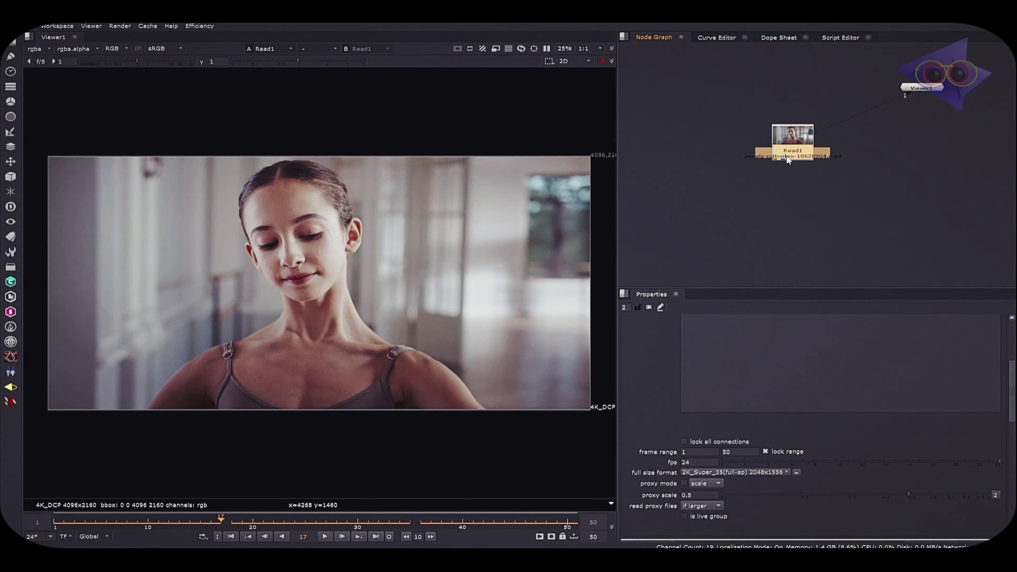
key("Tab")
type("si")
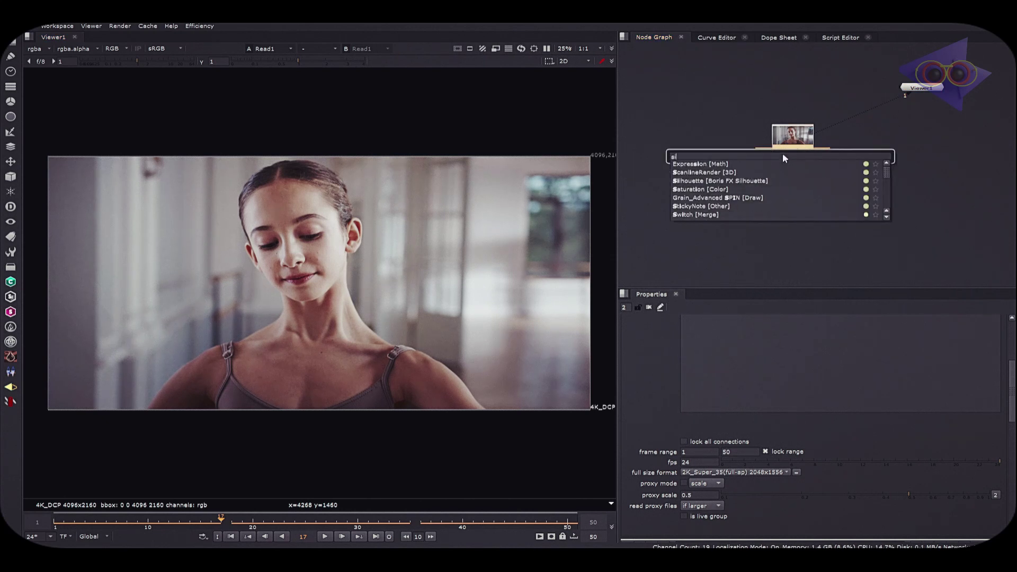
type("l")
left_click(745, 164)
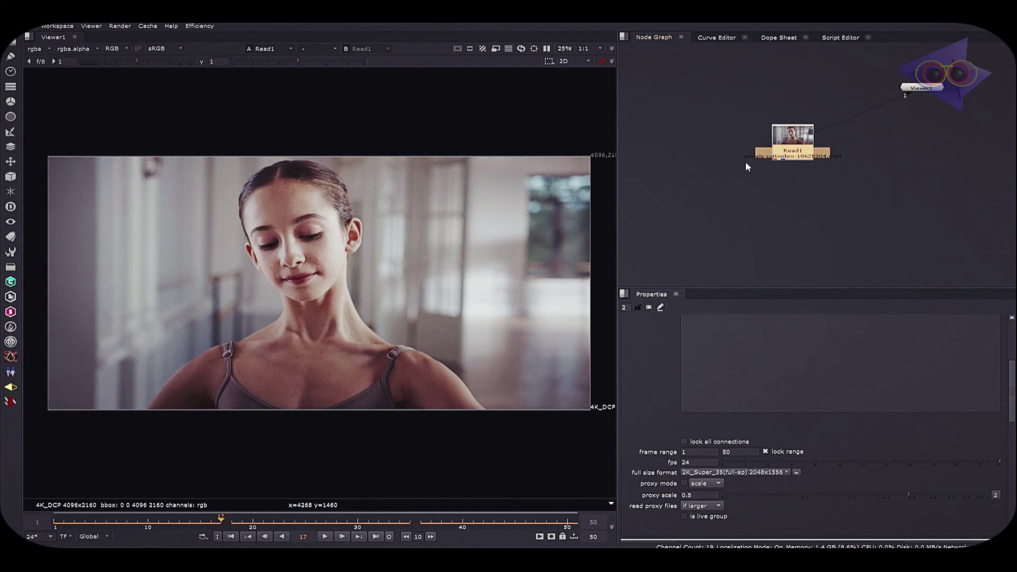
left_click_drag(808, 169, 808, 217)
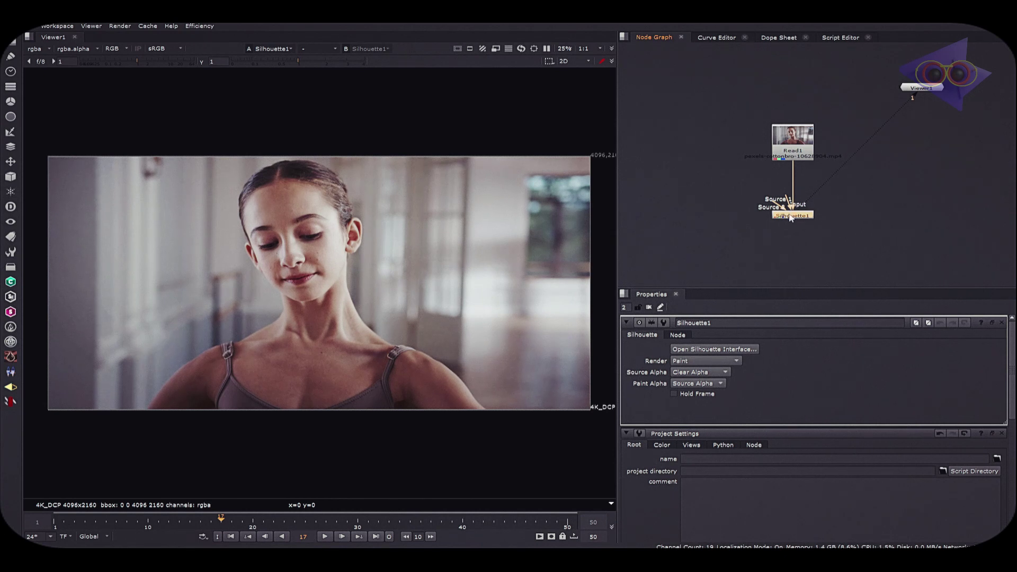
mouse_move(792, 163)
left_mouse_down()
mouse_move(865, 199)
mouse_move(803, 149)
left_mouse_up()
Open the Silhouette interface from the node and create a Paint project named spotremoval02 in D:/Workspace/Softwares/Silhouette/Test.
left_click(749, 350)
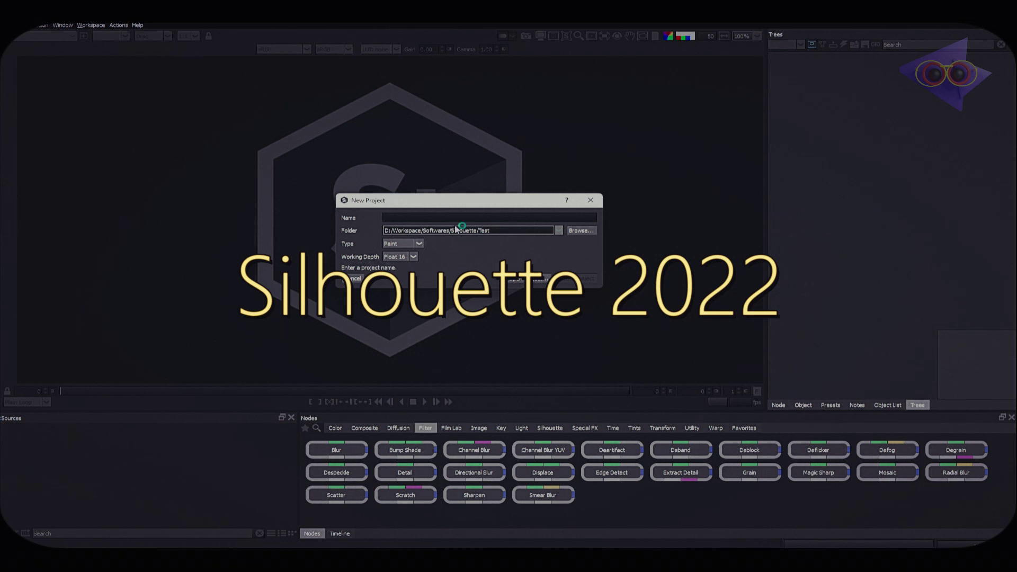
type("spo")
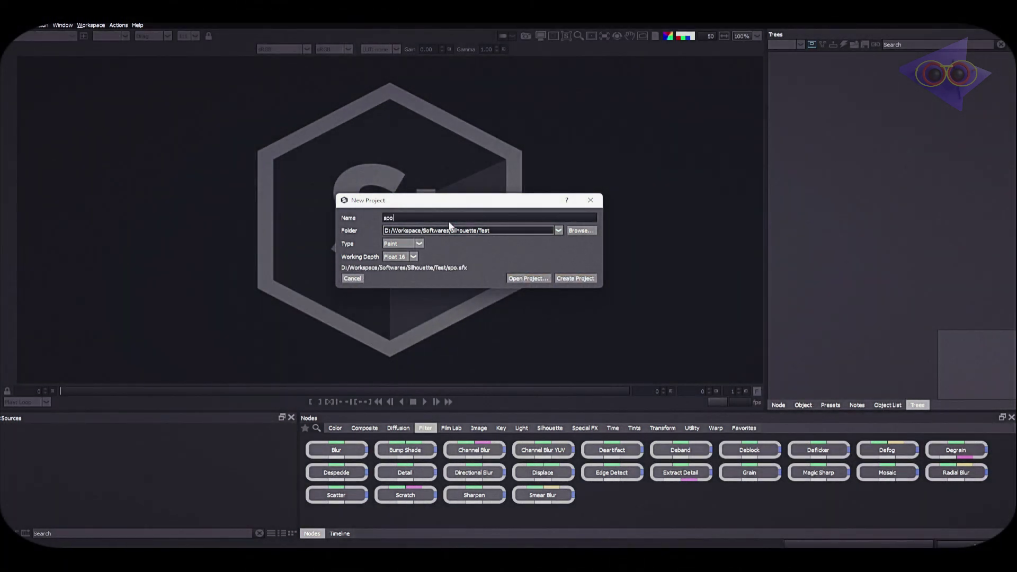
type("tremoval01")
key("BackSpace")
type("2")
key("BackSpace")
type("1")
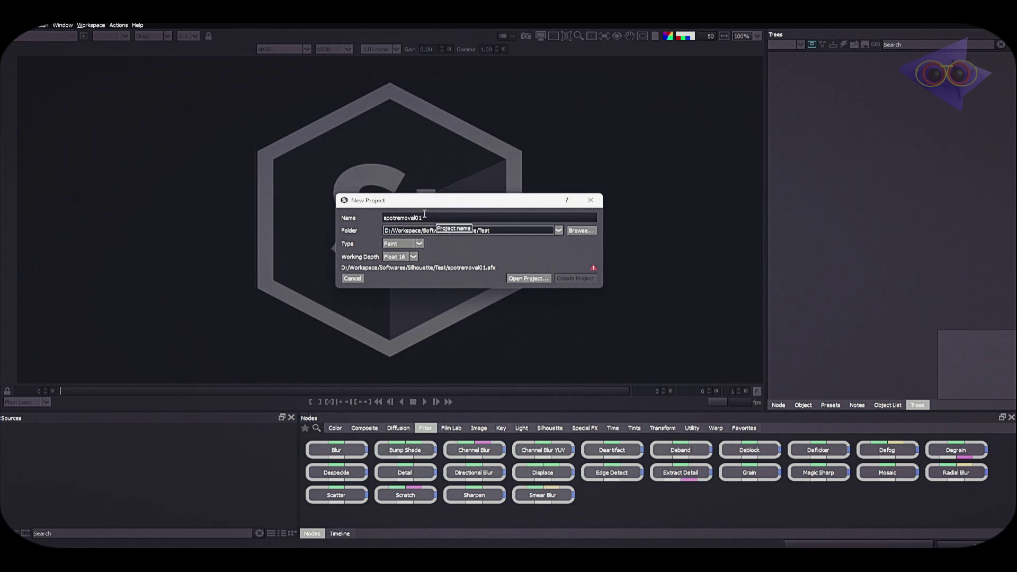
key("BackSpace")
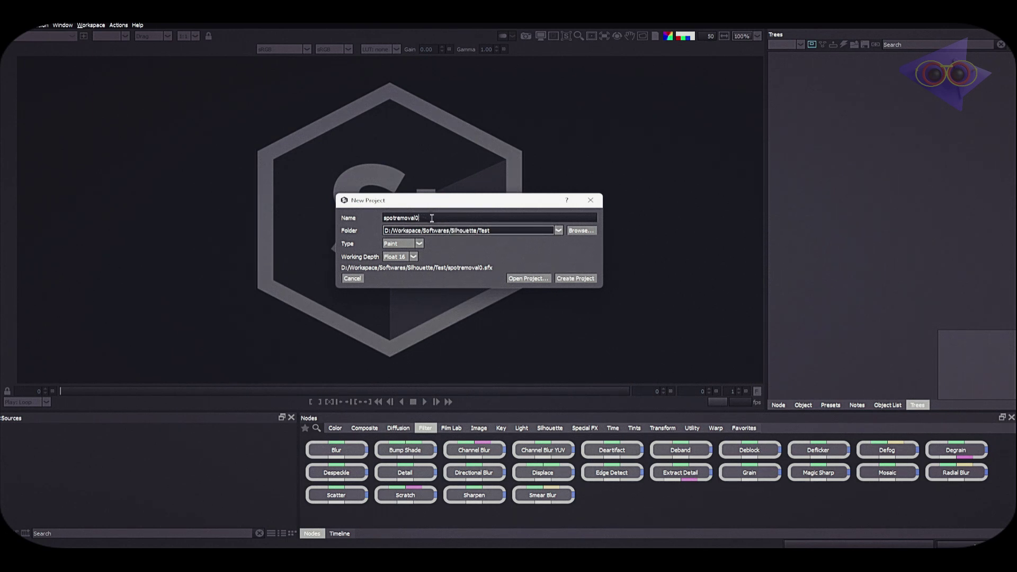
type("2")
left_click(575, 278)
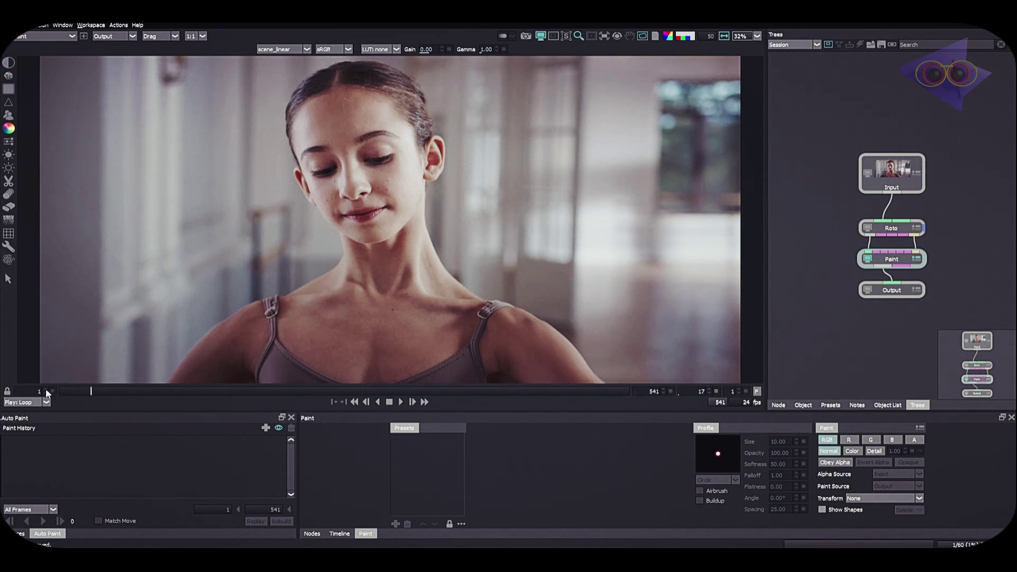
Go to the first frame and set the session's end frame to 50.
key("Home")
left_click(650, 391)
type("5050")
key("Return")
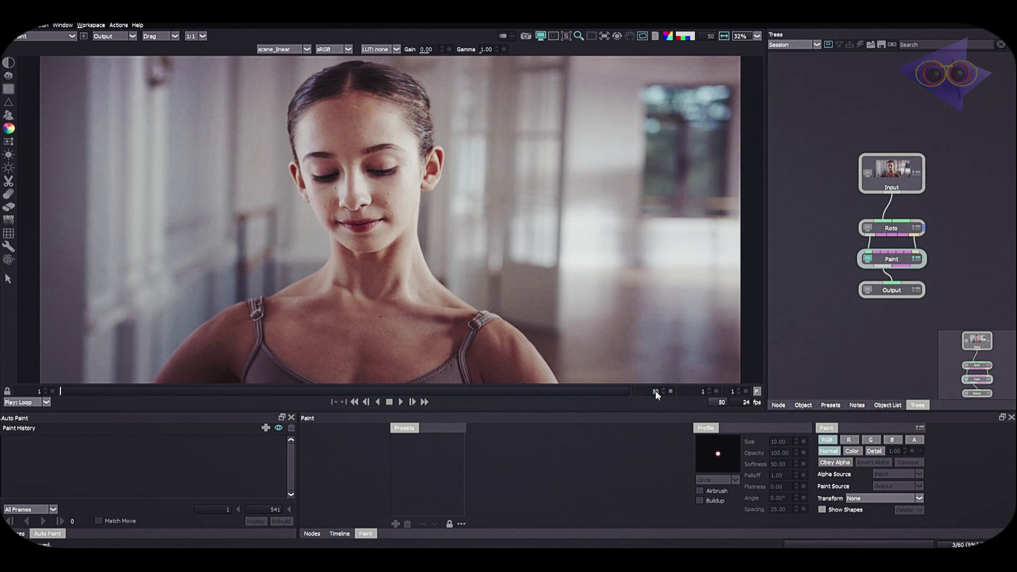
Play the footage and examine the spots on the dancer's chest and face up close.
left_click(401, 402)
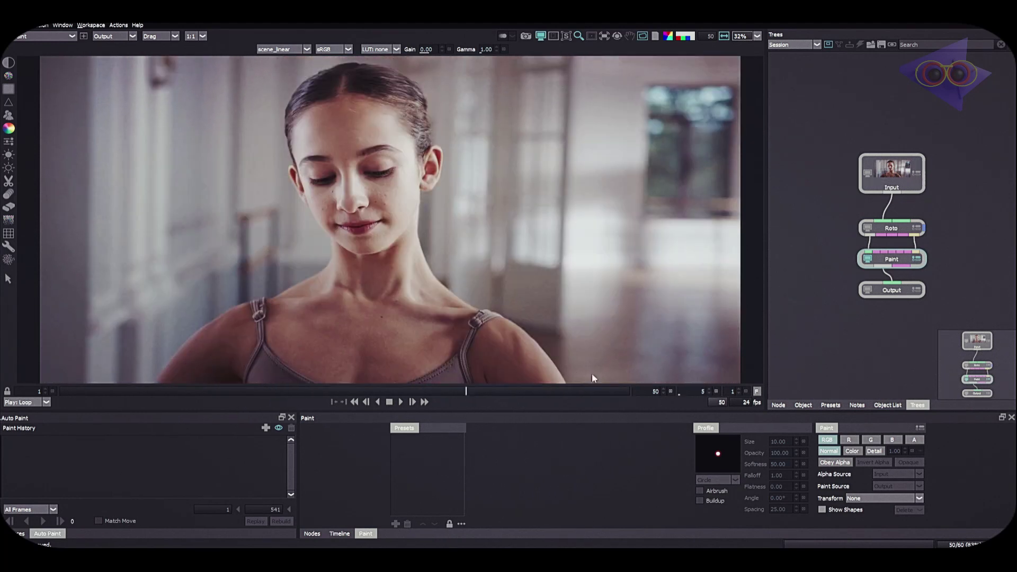
scroll(474, 331, "up", 5)
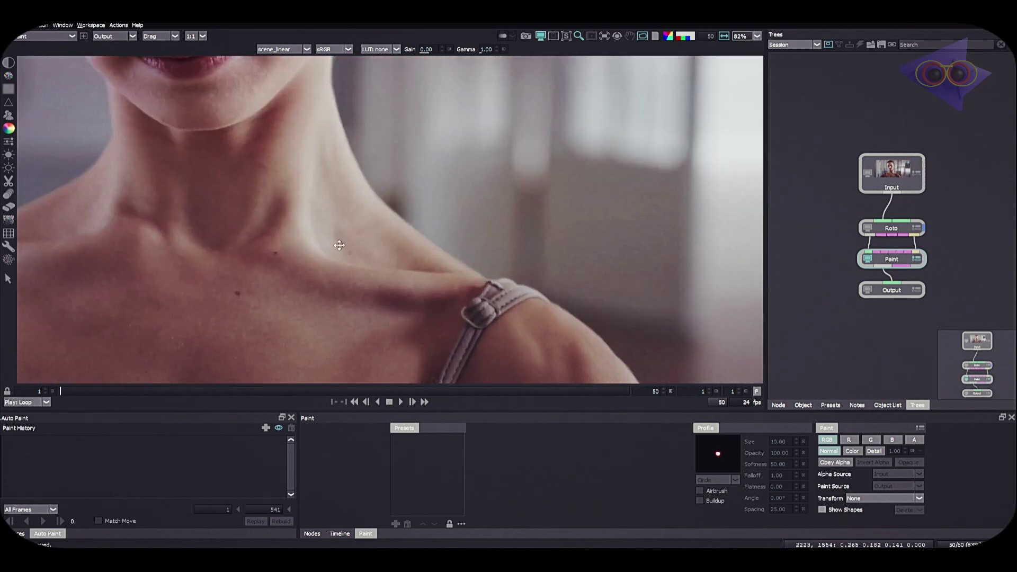
left_click_drag(302, 77, 382, 222)
scroll(322, 194, "up", 2)
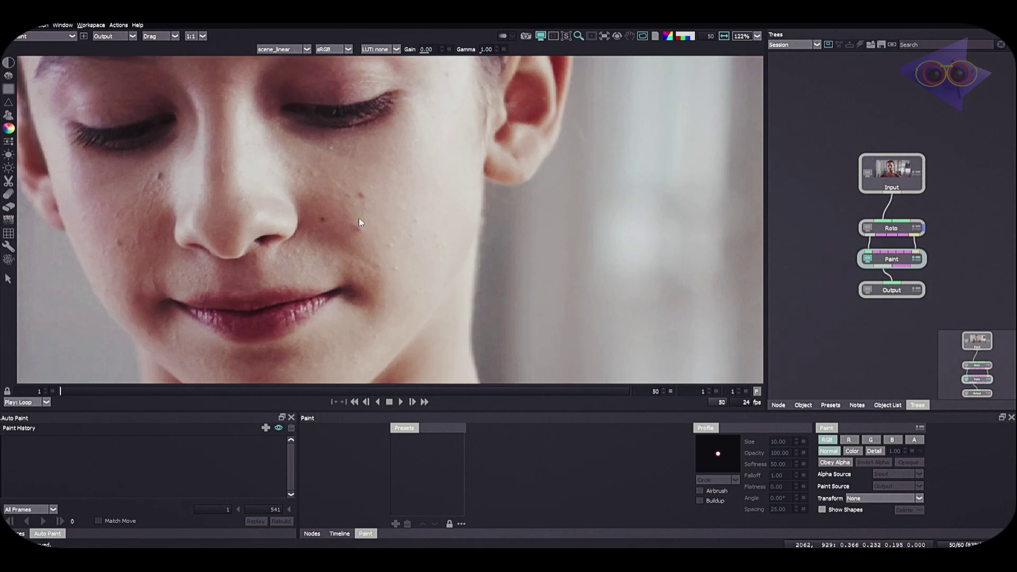
scroll(374, 231, "down", 4)
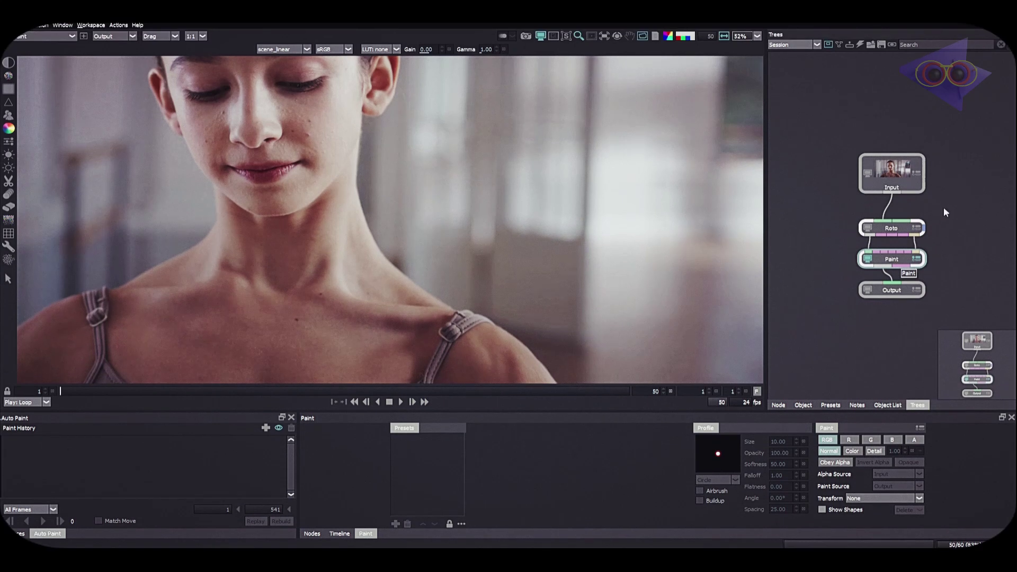
Delete the Roto and Paint nodes between Input and Output and bring up the node library.
mouse_move(943, 206)
left_mouse_down()
mouse_move(874, 277)
mouse_move(853, 277)
left_mouse_up()
key("Delete")
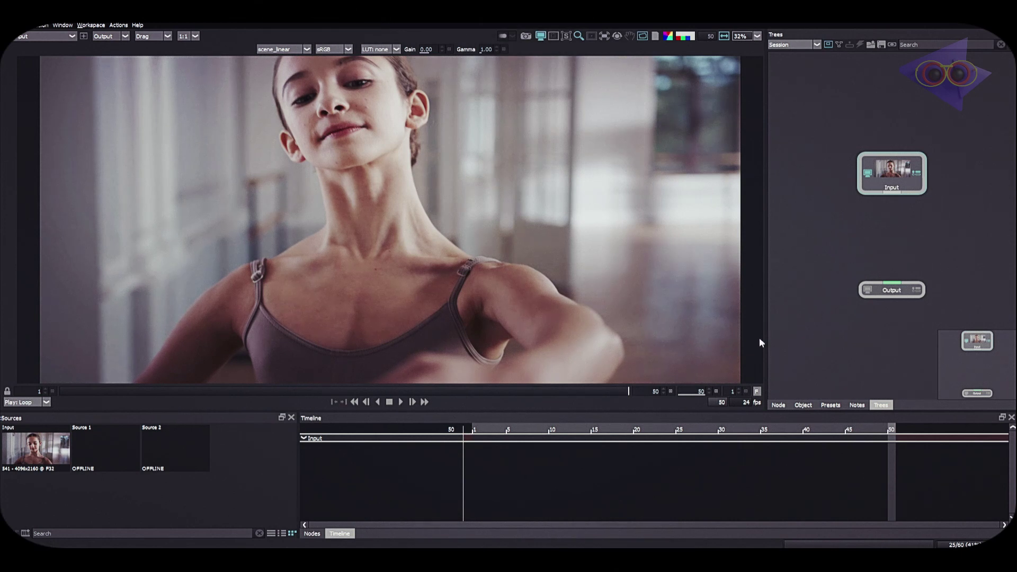
left_click(313, 533)
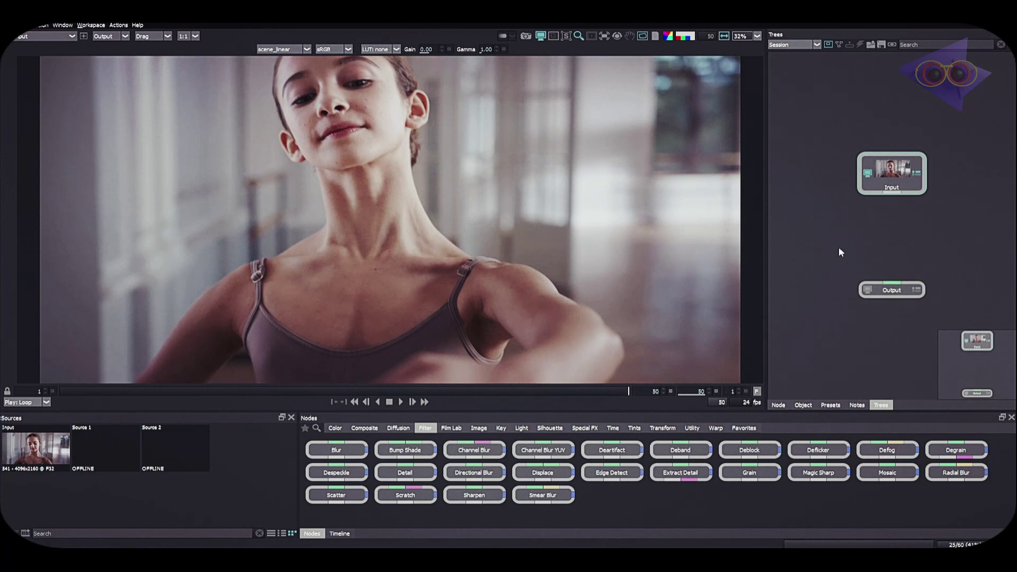
Add an Inpaint node fed by the Input node and play the footage through it.
key("Tab")
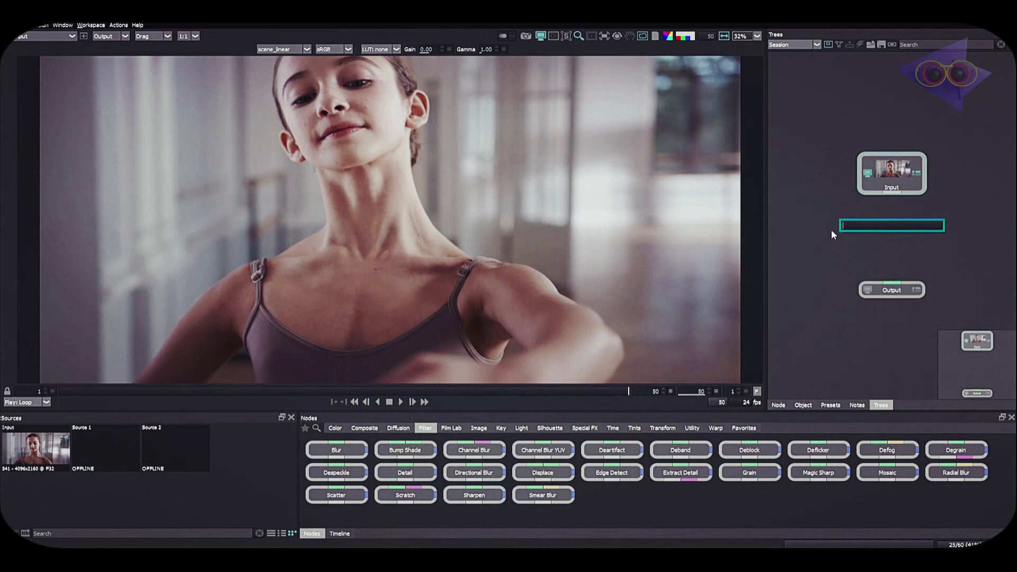
type("inpaint")
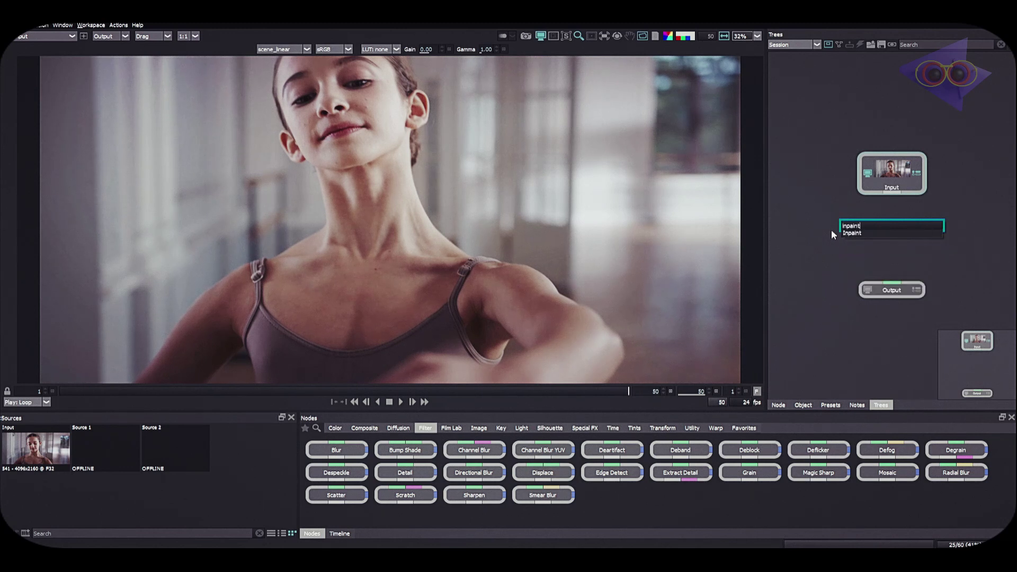
key("Return")
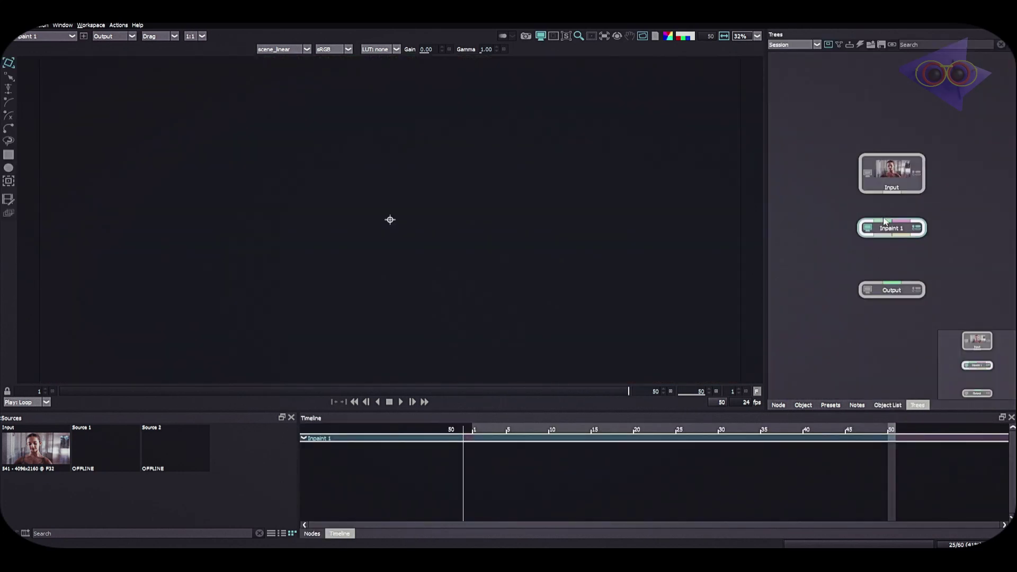
left_click(312, 533)
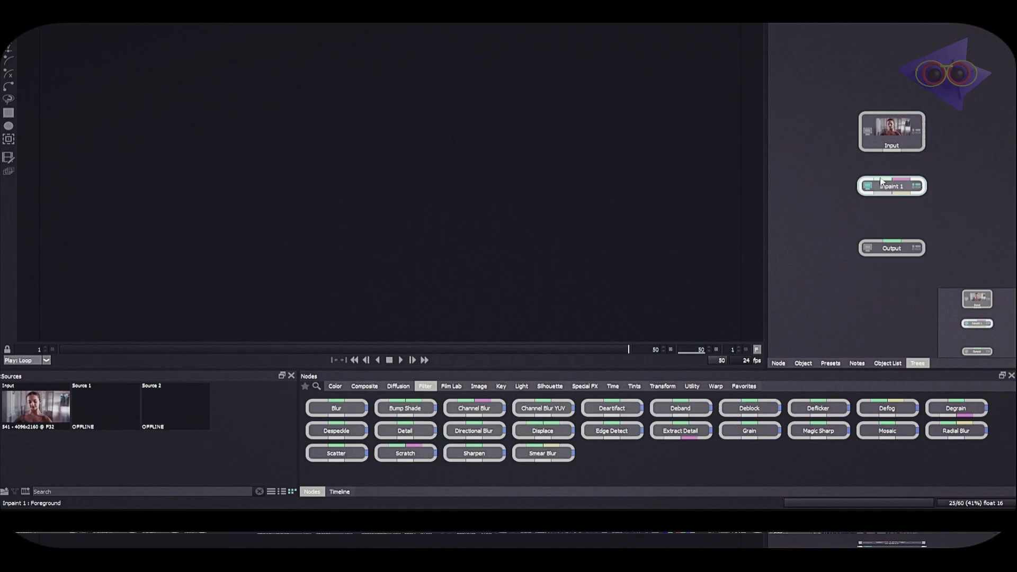
left_click_drag(881, 182, 893, 139)
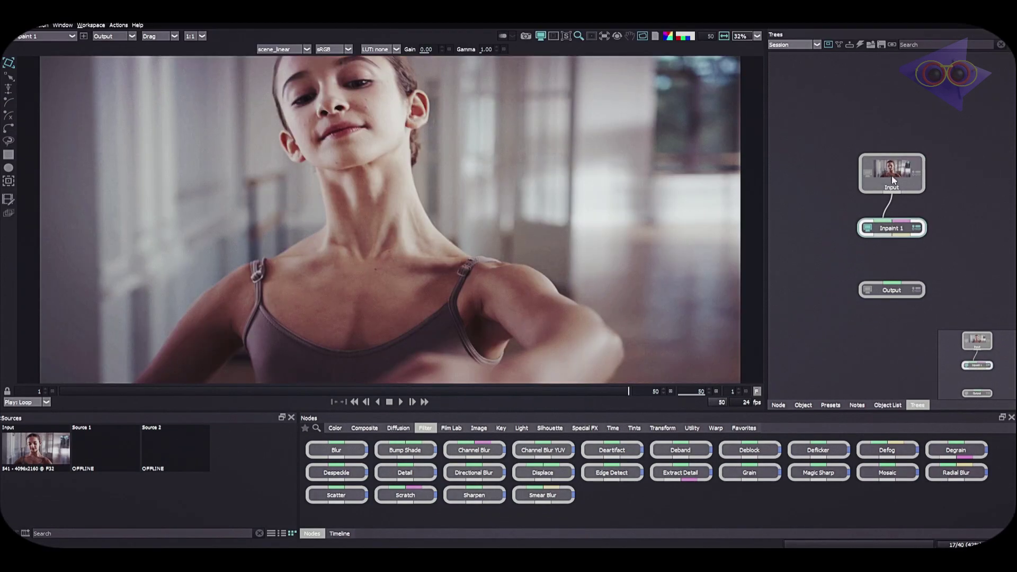
left_click(401, 402)
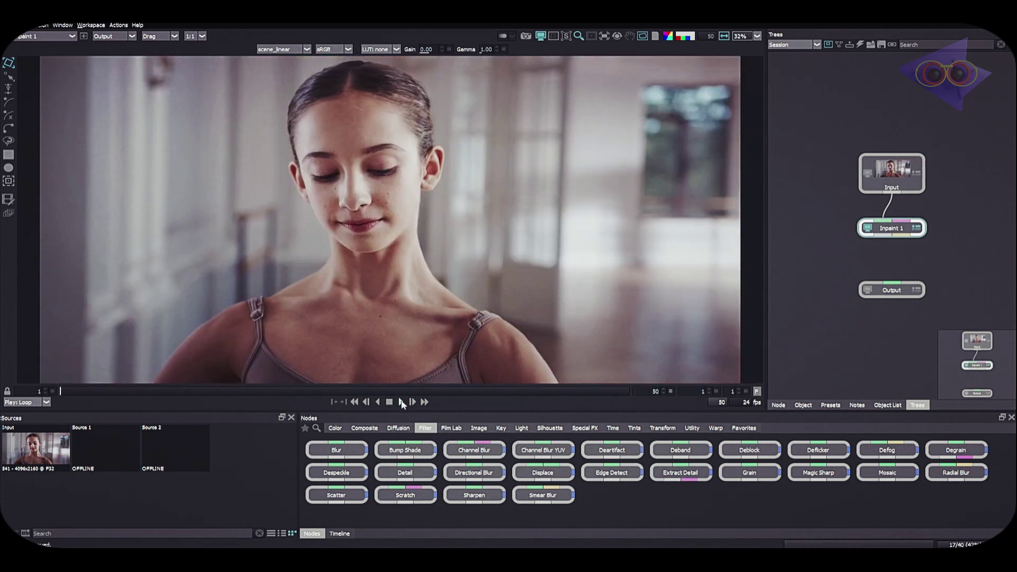
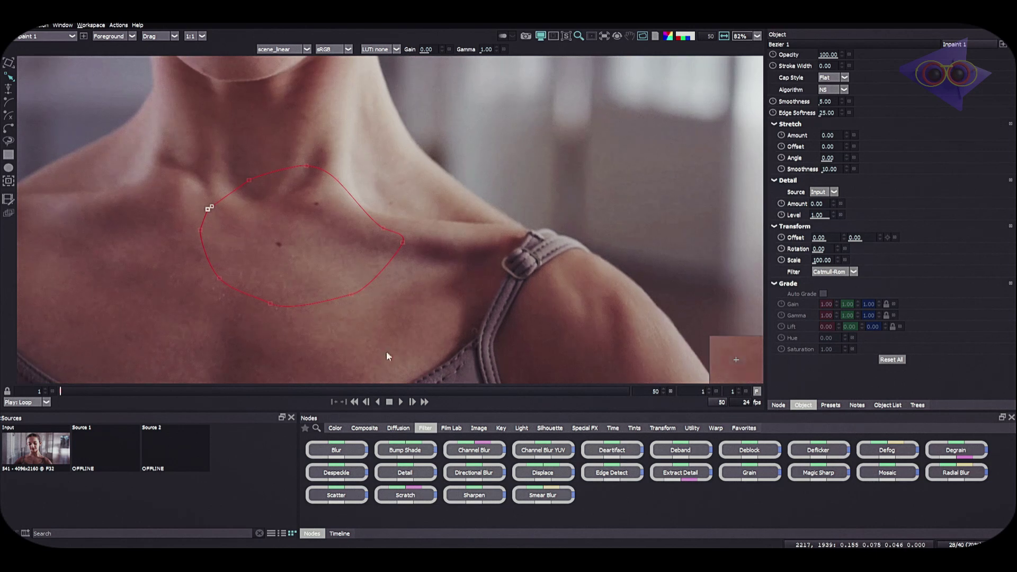
Track the Bezier shape forward to frame 50 with the Mocha Tracker, with Shear and Perspective disabled.
left_click(9, 182)
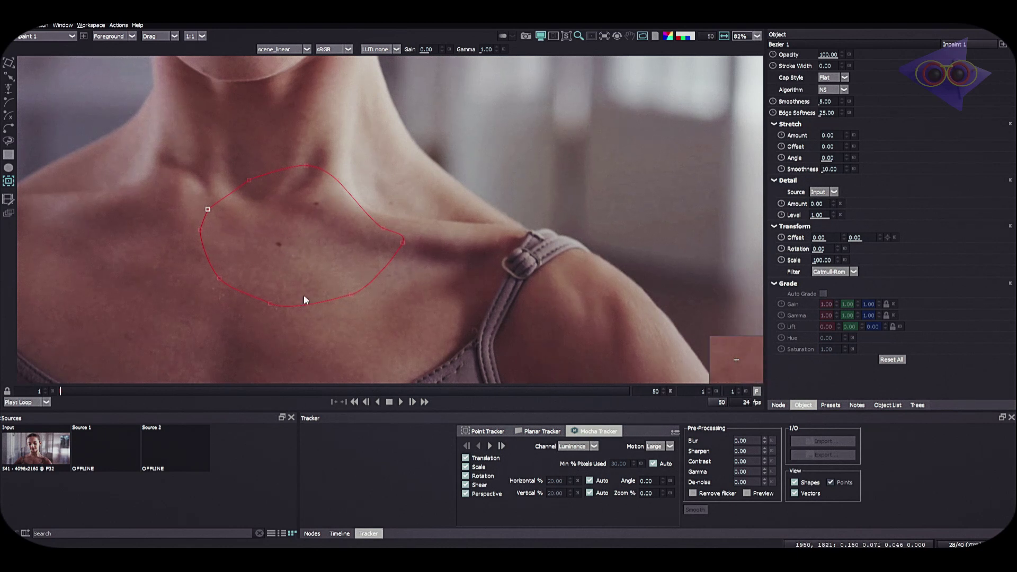
left_click(465, 484)
left_click(465, 493)
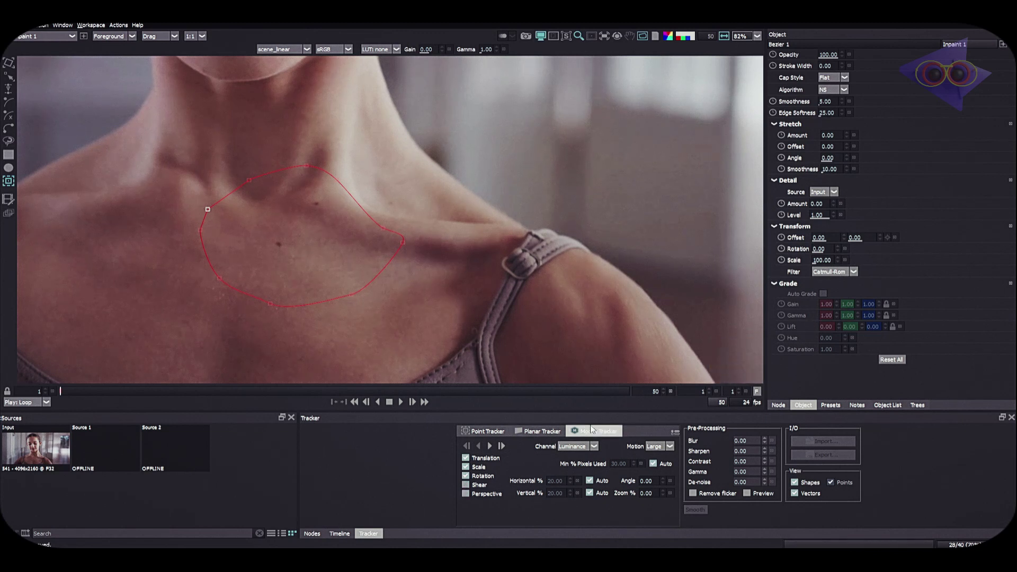
left_click(491, 446)
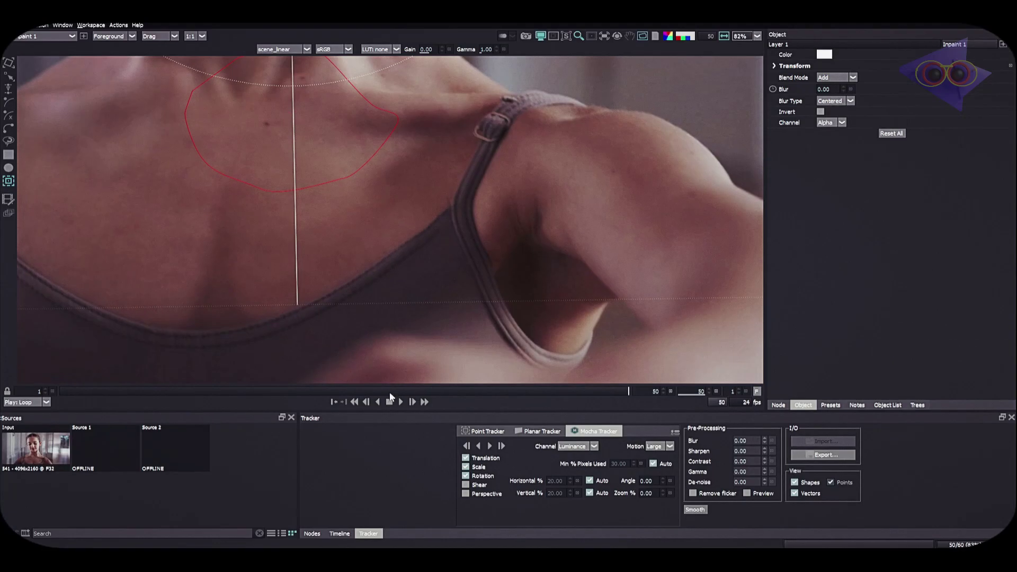
Stabilize the view on the Active Layer from the first frame, scrub to check the track, and return to frame 1.
mouse_move(61, 390)
left_mouse_down()
mouse_move(387, 387)
mouse_move(60, 391)
left_mouse_up()
left_click(603, 36)
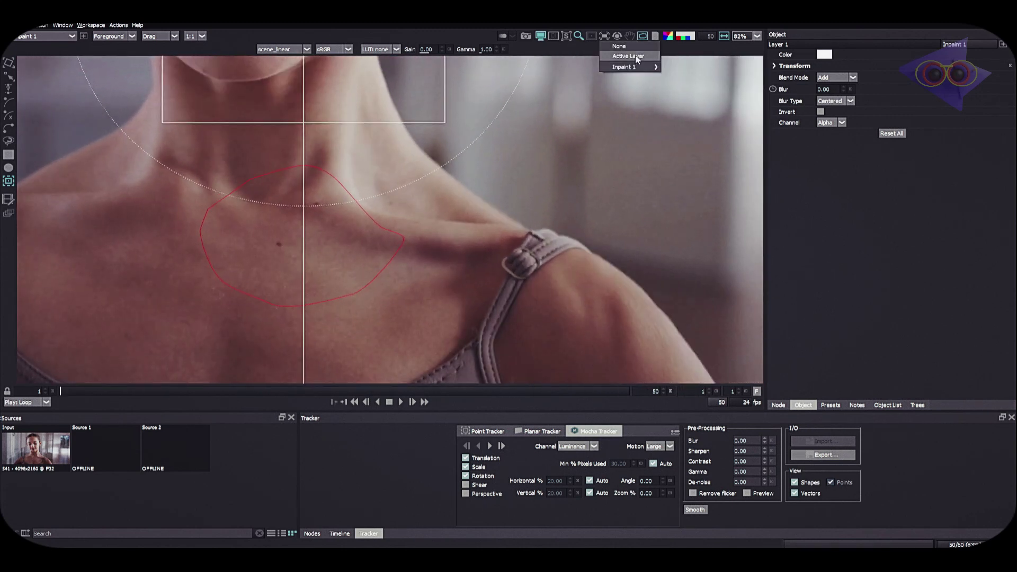
left_click(638, 57)
left_click_drag(524, 391, 331, 389)
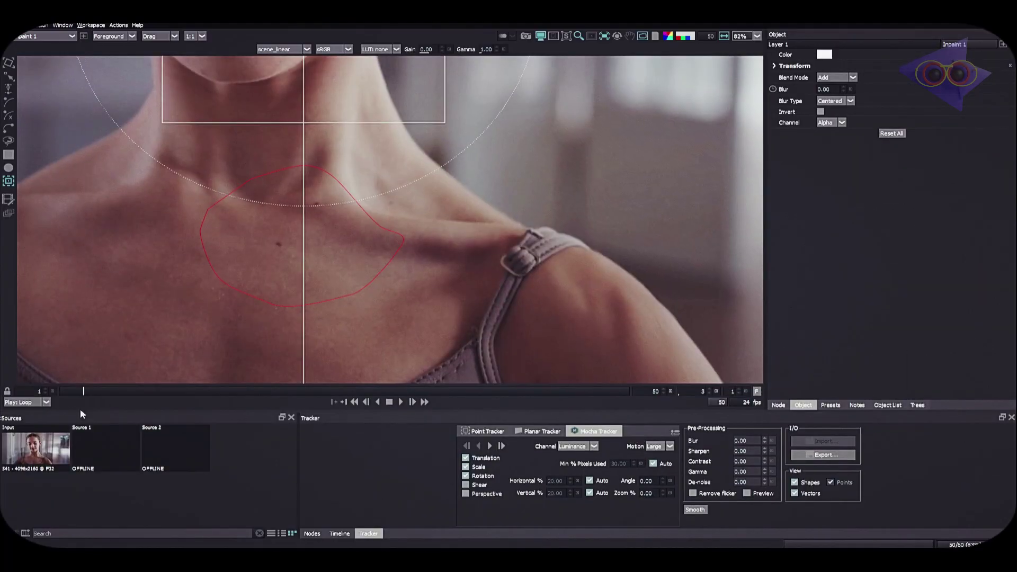
left_click_drag(80, 408, 329, 390)
left_click(354, 401)
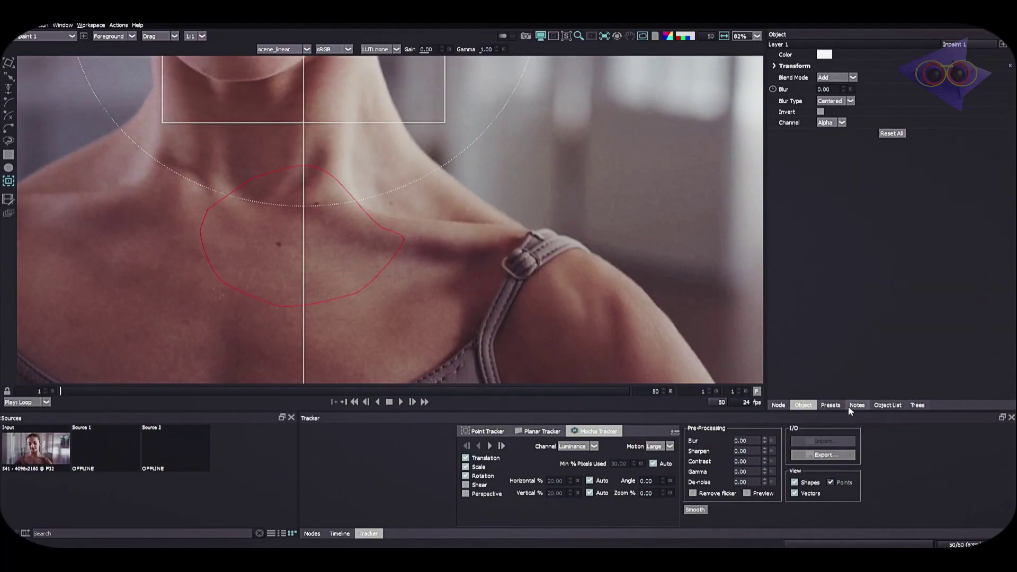
Delete the Bezier 1 shape from Layer 1, keeping the tracked layer.
left_click(887, 404)
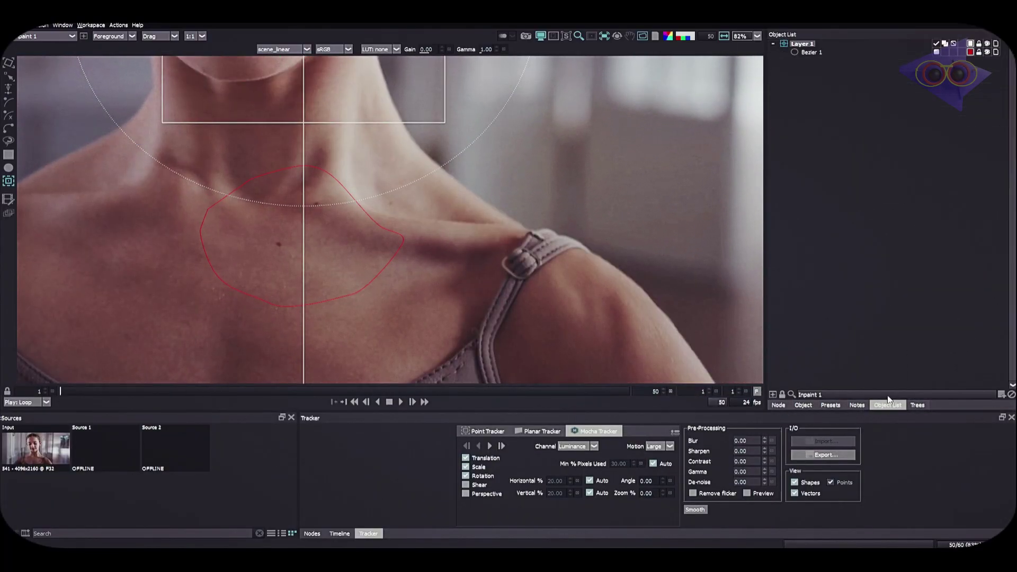
double_click(807, 53)
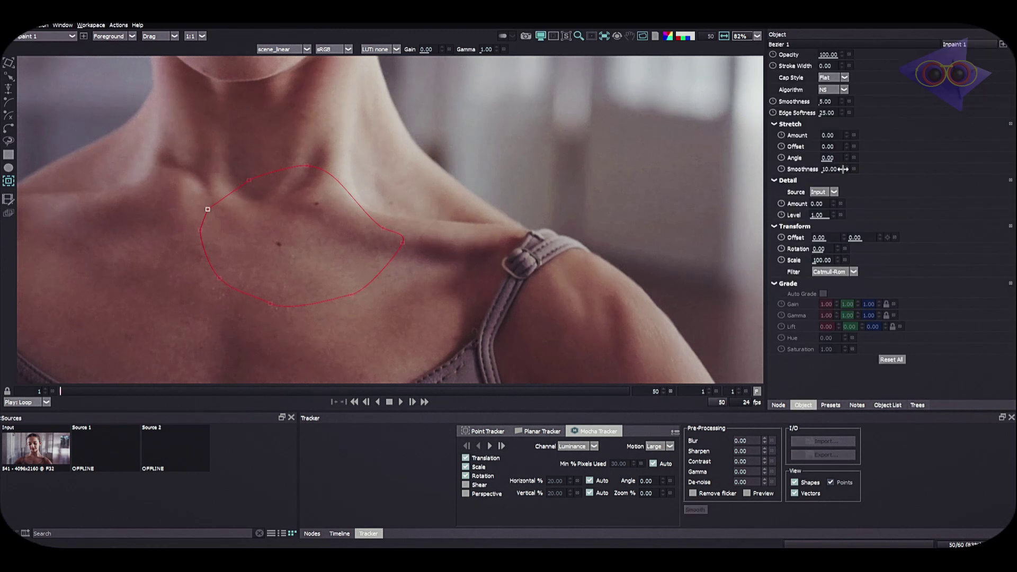
left_click(887, 405)
key("Delete")
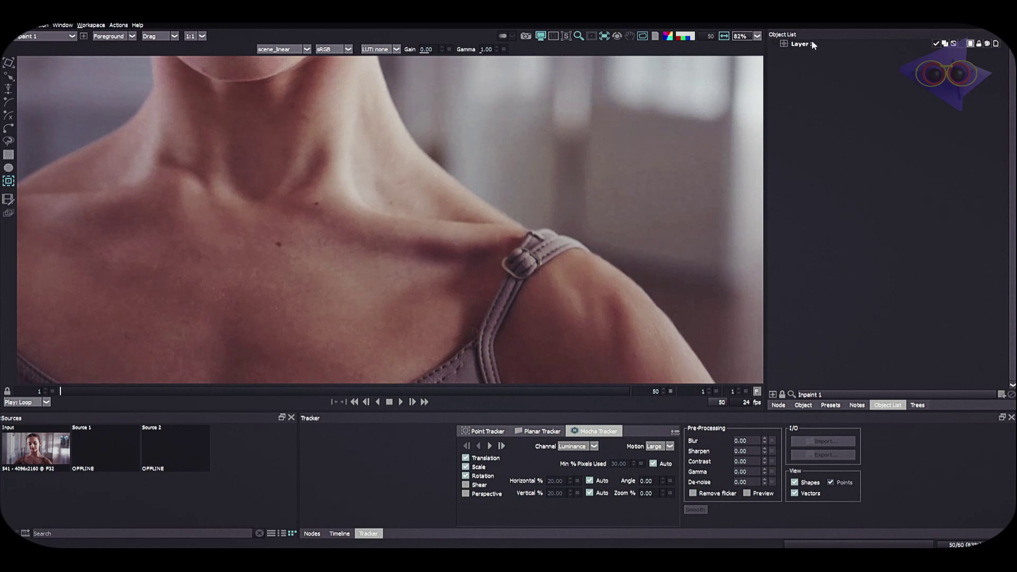
Draw a small circle around the spot in the middle of the chest and keyframe it at frames 14, 28 and 50.
left_click(9, 170)
scroll(295, 262, "up", 6)
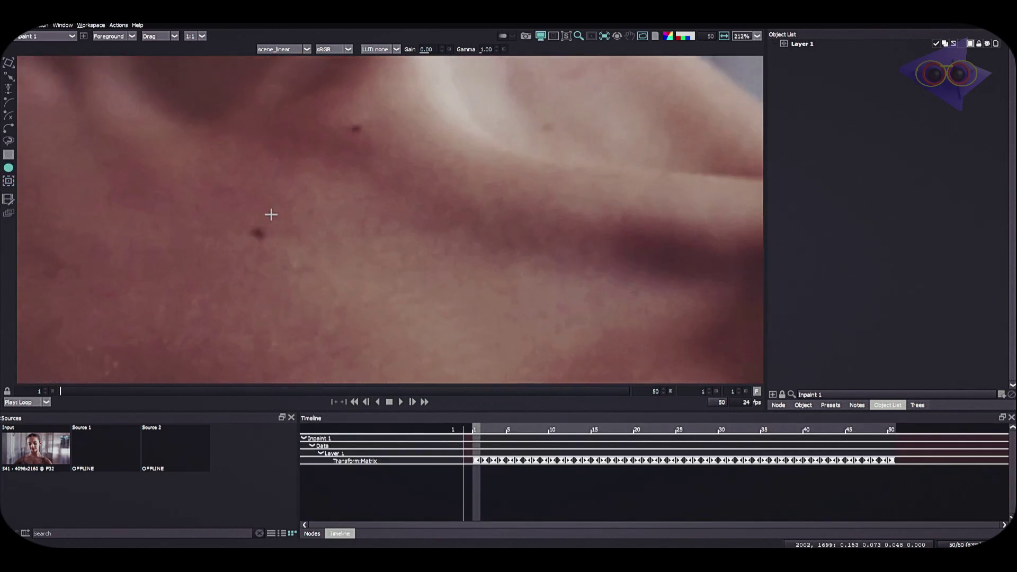
scroll(261, 212, "up", 1)
mouse_move(234, 214)
left_mouse_down()
mouse_move(280, 256)
mouse_move(272, 230)
left_mouse_up()
left_click_drag(506, 391, 641, 400)
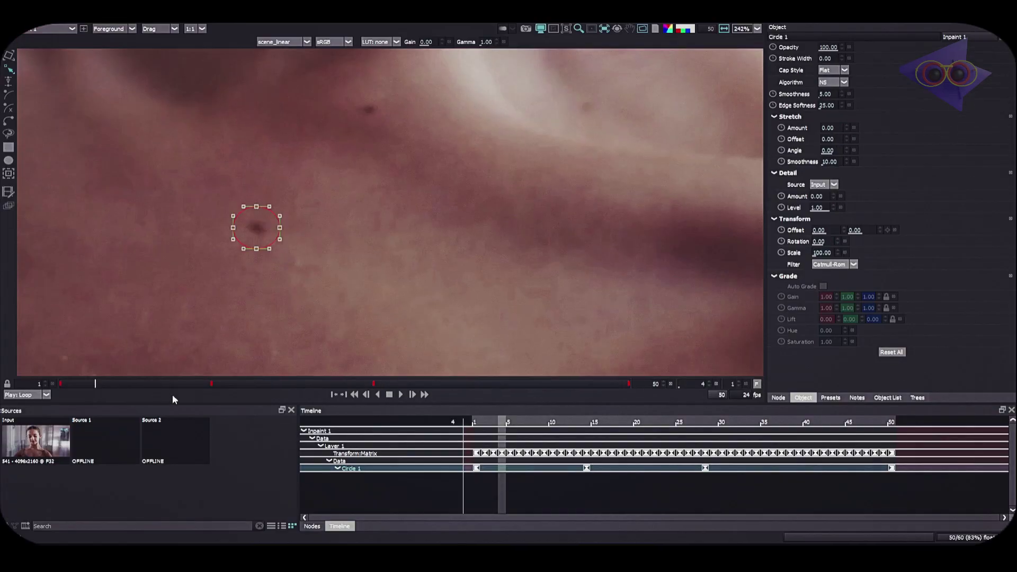
left_click_drag(175, 397, 55, 387)
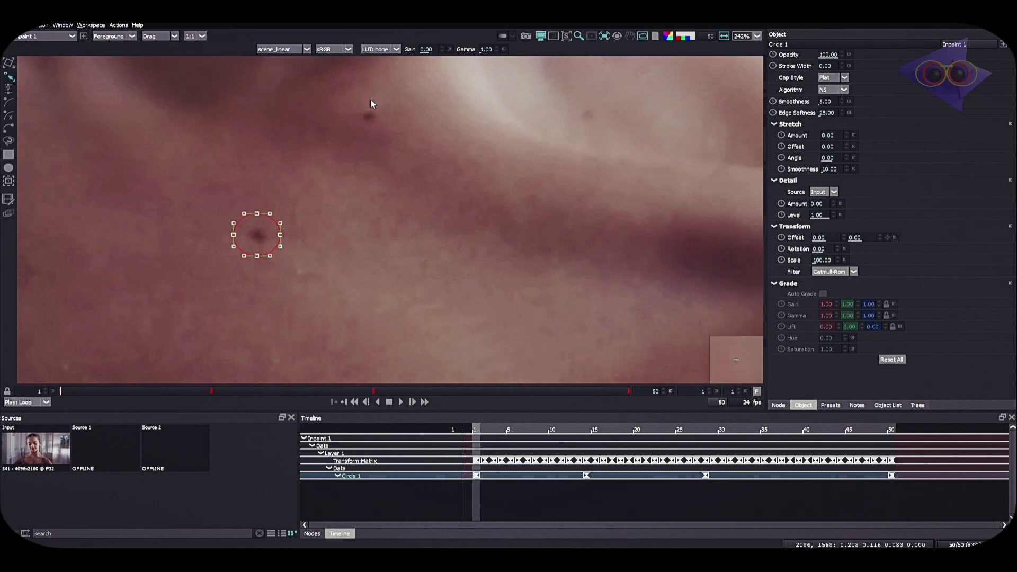
Draw a second circle around the spot at the base of the neck and keyframe it at frames 14, 29 and 50.
left_click(8, 168)
left_click_drag(346, 97, 377, 125)
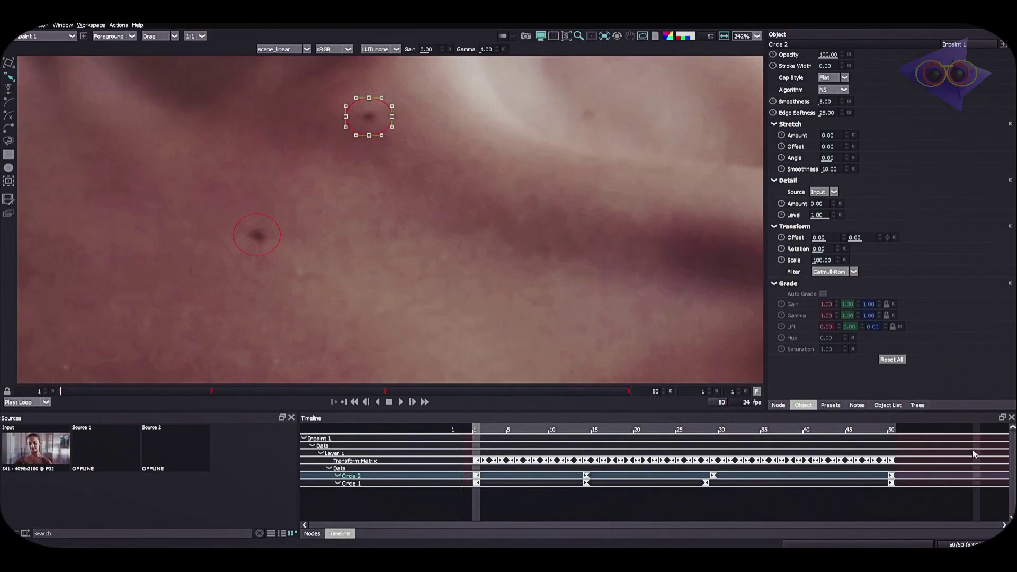
Hide Circle 2 in the object list and select the circle around the chest spot.
left_click(888, 404)
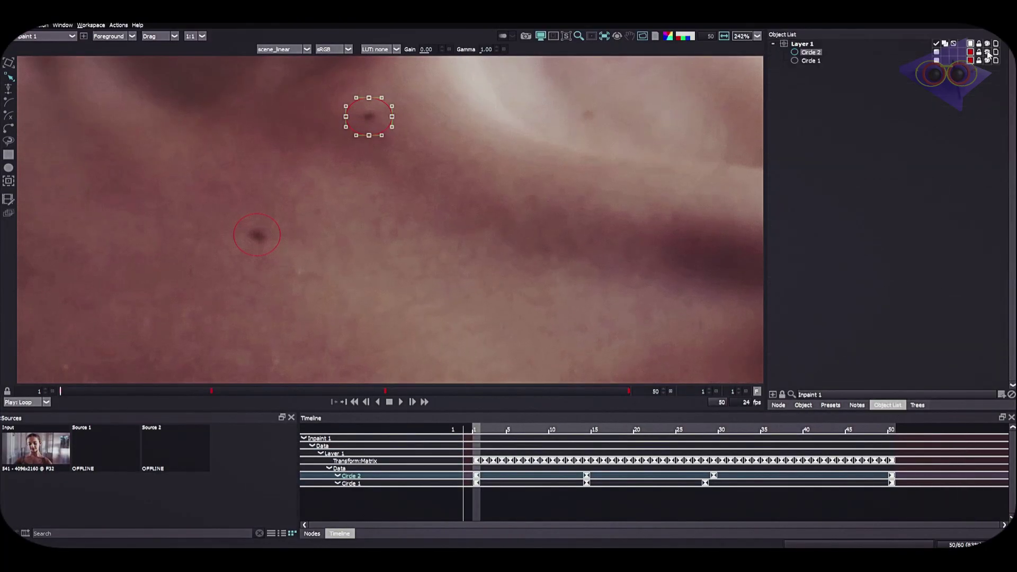
key("Delete")
left_click(253, 229)
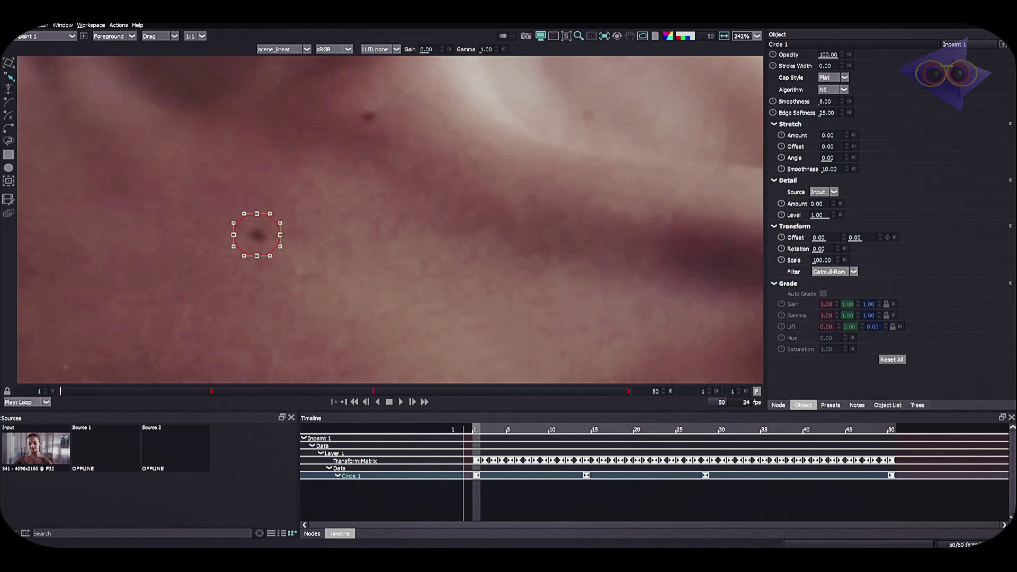
Switch the viewer from Foreground to Output and scrub the frames to check the patched chest spot.
left_click(126, 37)
left_click(118, 47)
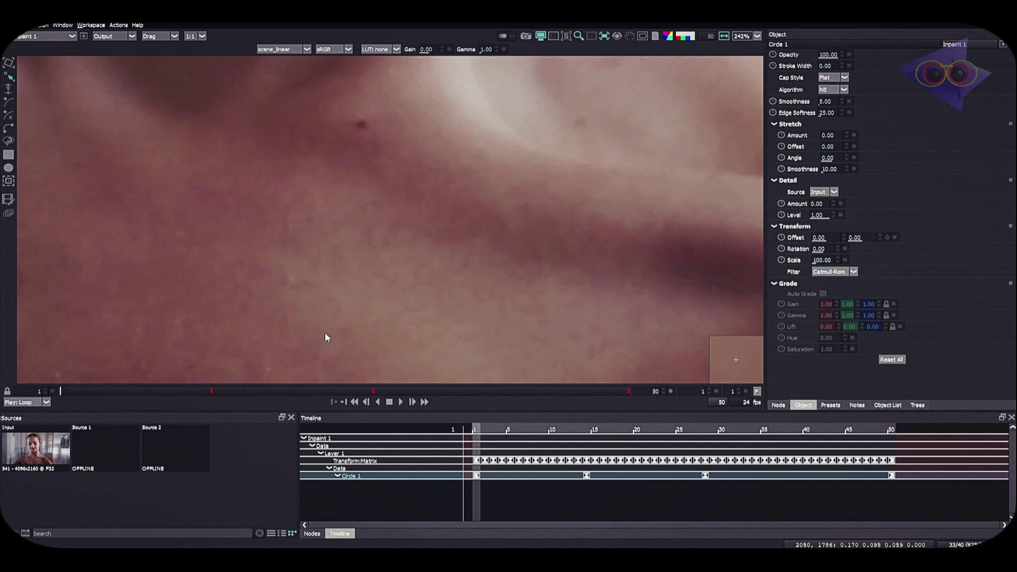
scroll(364, 301, "down", 2)
left_click_drag(129, 390, 40, 403)
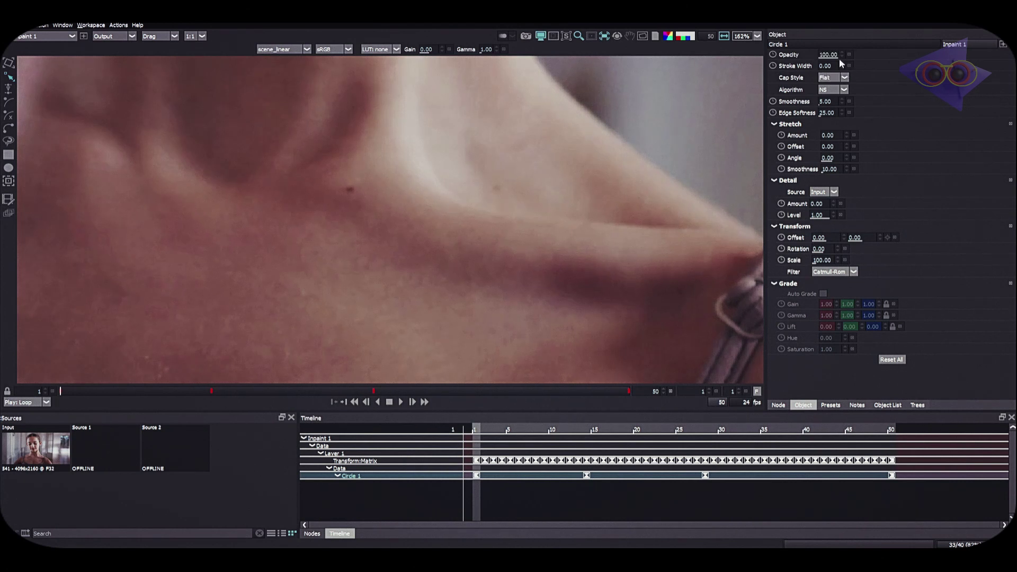
Try the TELEA algorithm on a test square drawn over the neck, and delete the square.
left_click(844, 90)
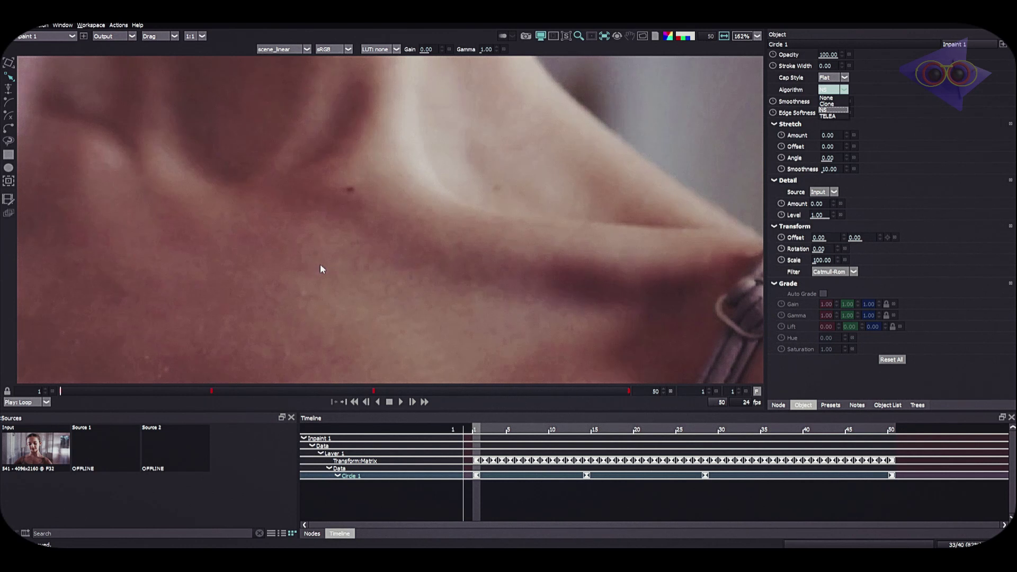
left_click(552, 252)
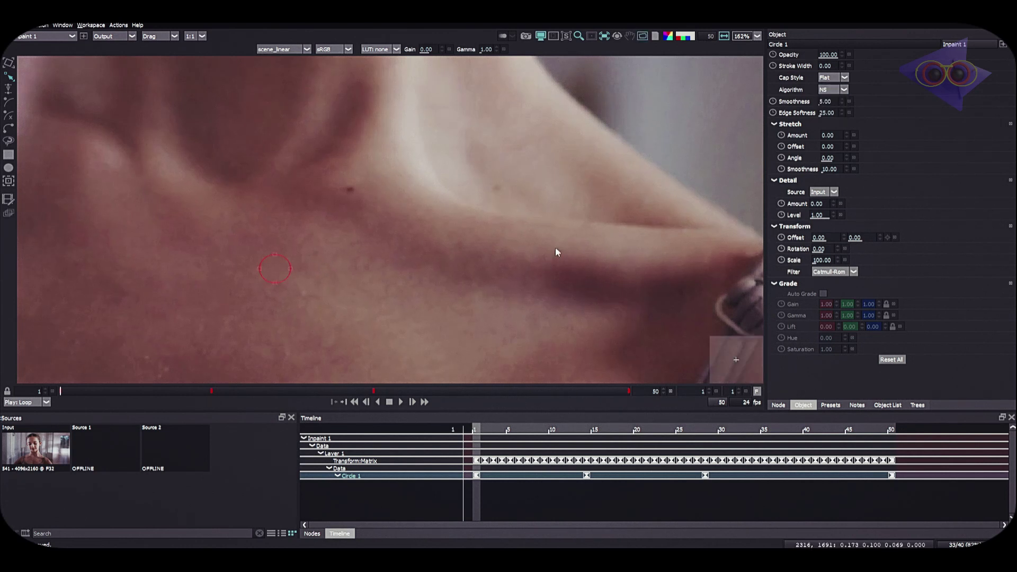
scroll(552, 252, "down", 2)
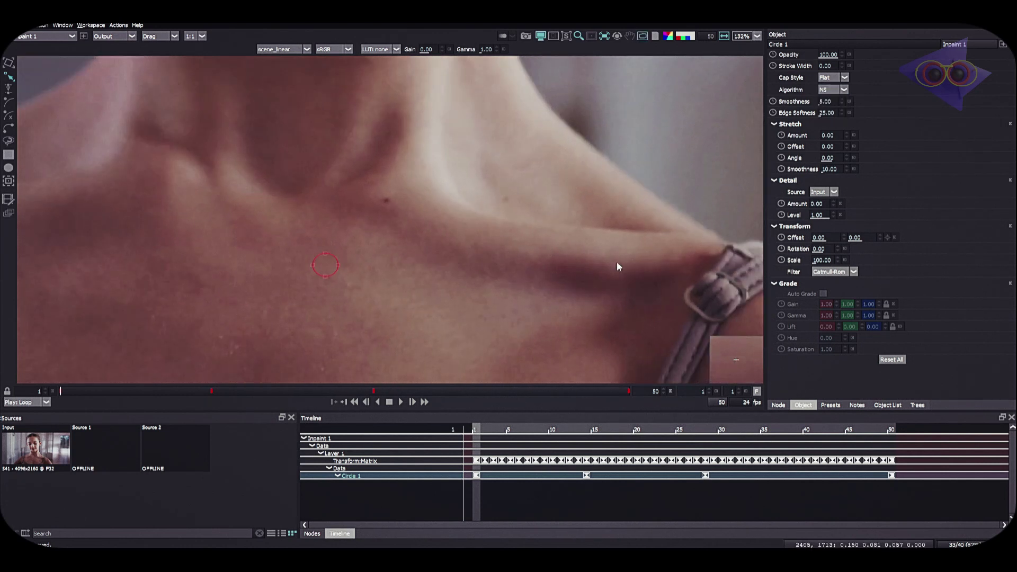
left_click(9, 157)
left_click_drag(141, 96, 451, 207)
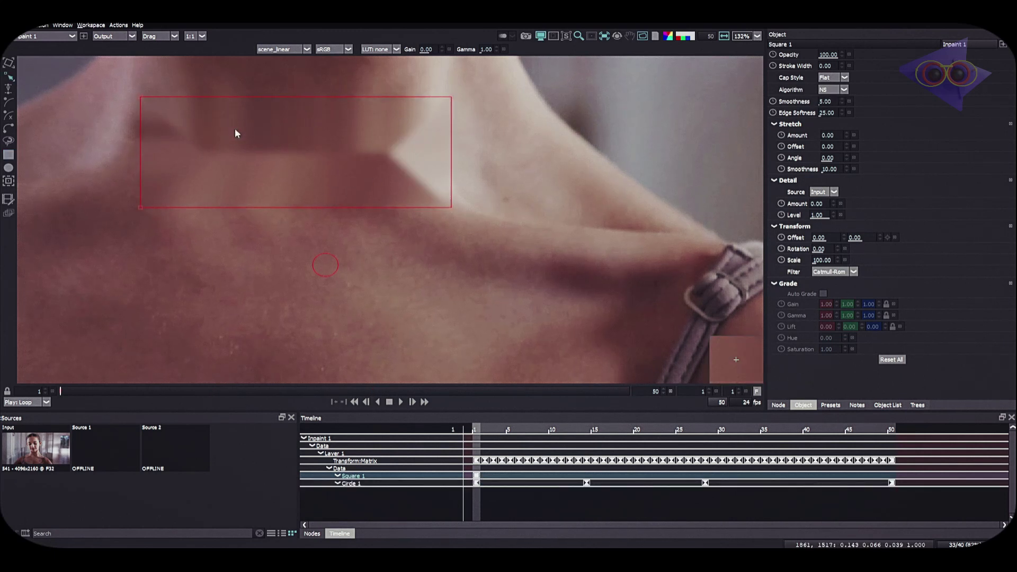
left_click(845, 90)
left_click(834, 116)
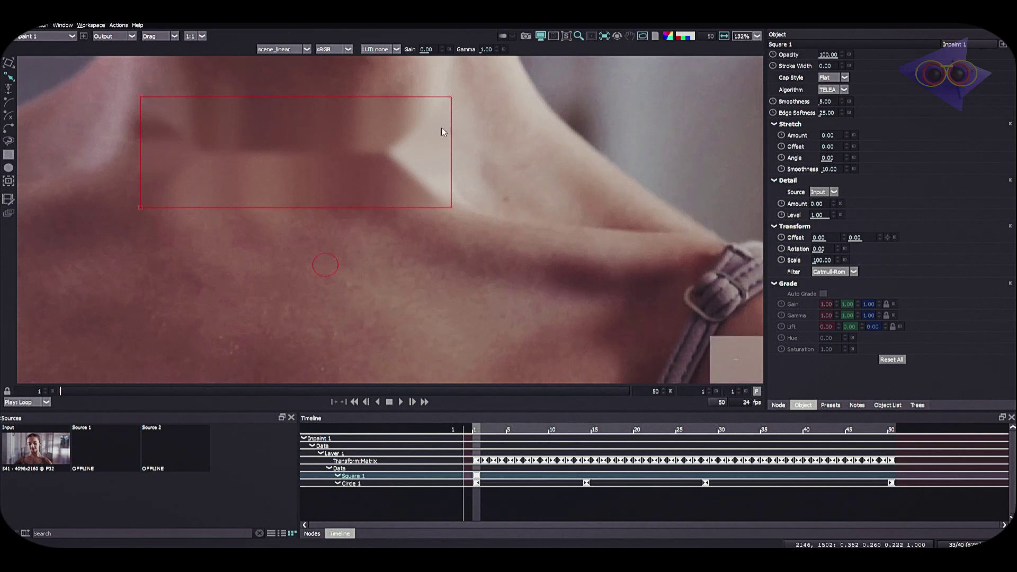
key("Delete")
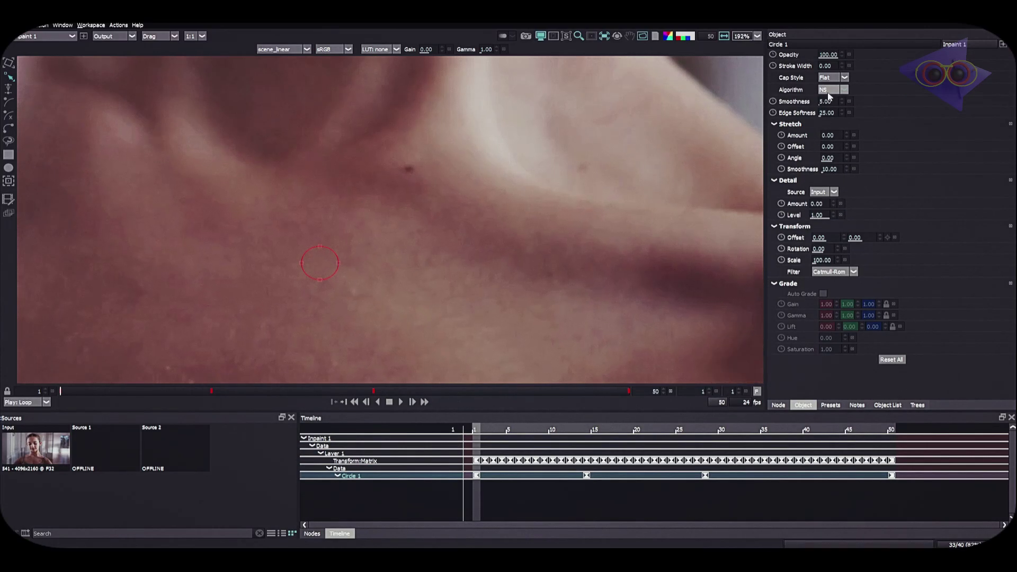
Set Circle 1's Smoothness and Edge Softness to 0.
left_click_drag(829, 99, 811, 118)
scroll(331, 279, "up", 1)
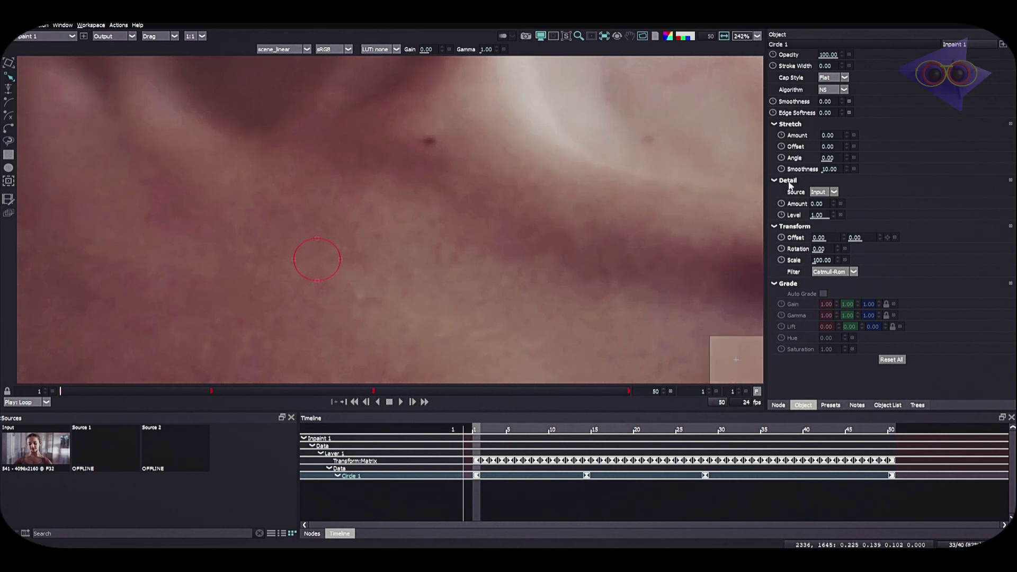
Try Detail as Circle 1's detail source, return it to Input, and keep the NS algorithm.
left_click(831, 194)
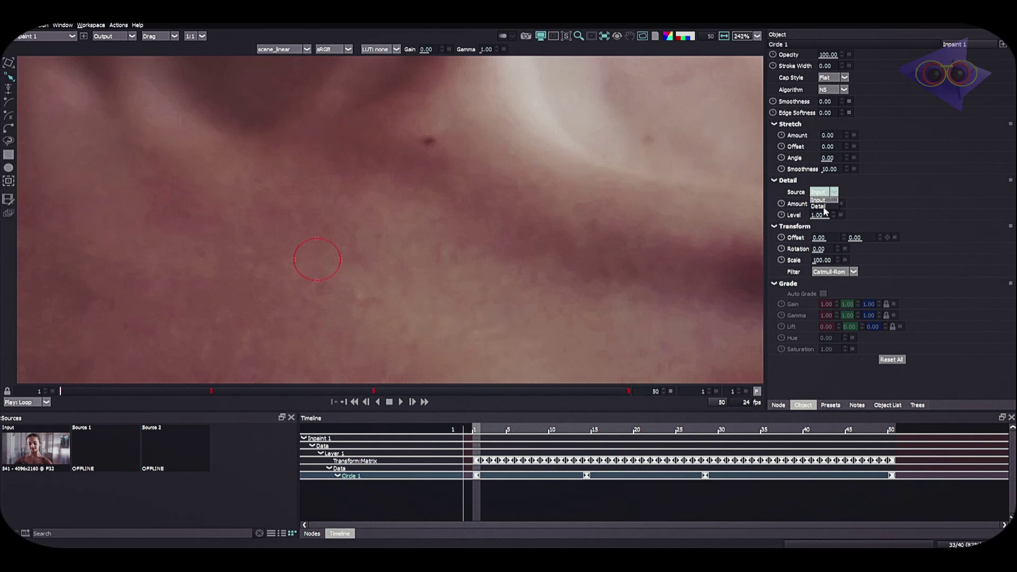
left_click(825, 207)
left_click(832, 194)
left_click(820, 192)
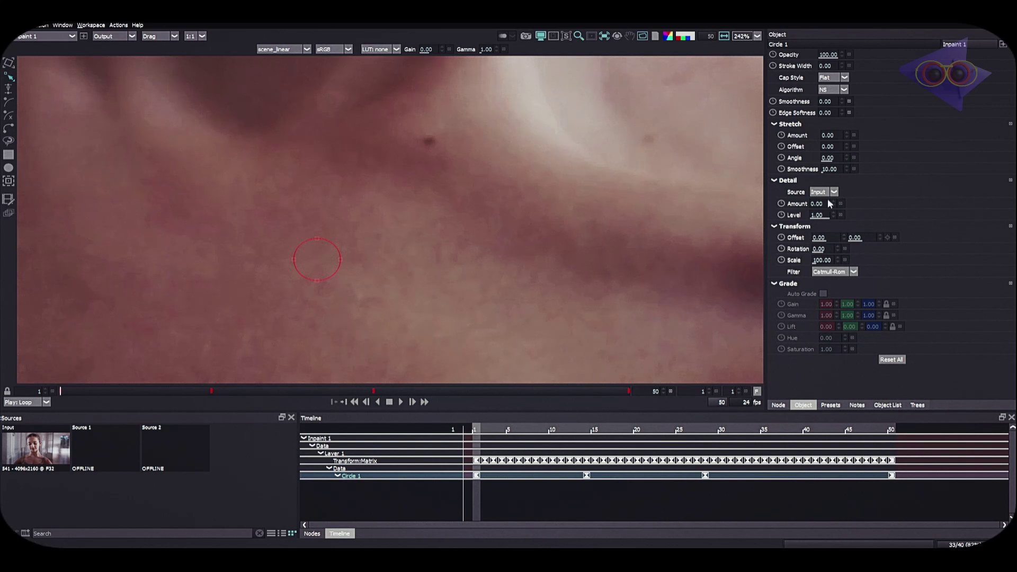
left_click(842, 90)
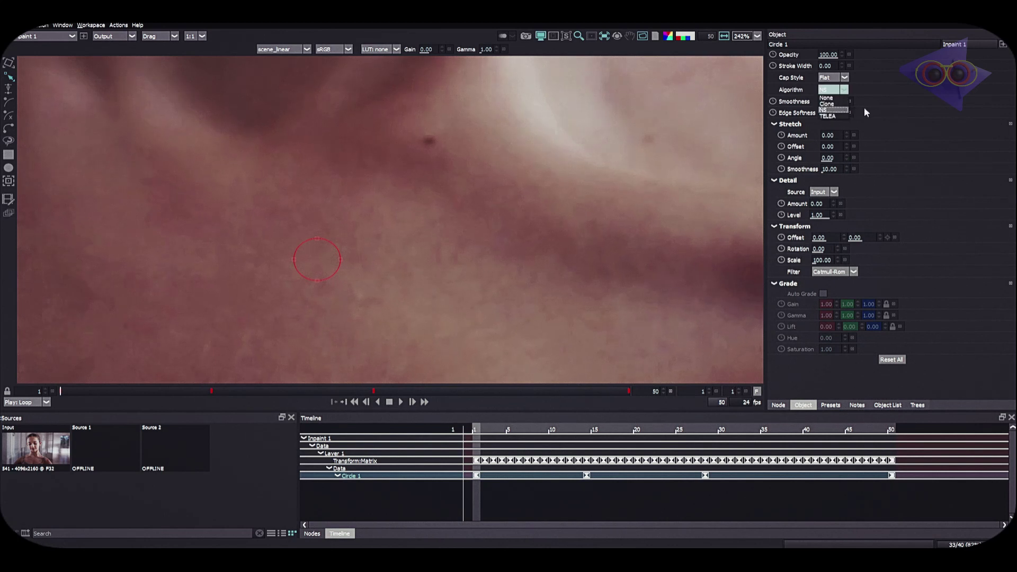
left_click(843, 110)
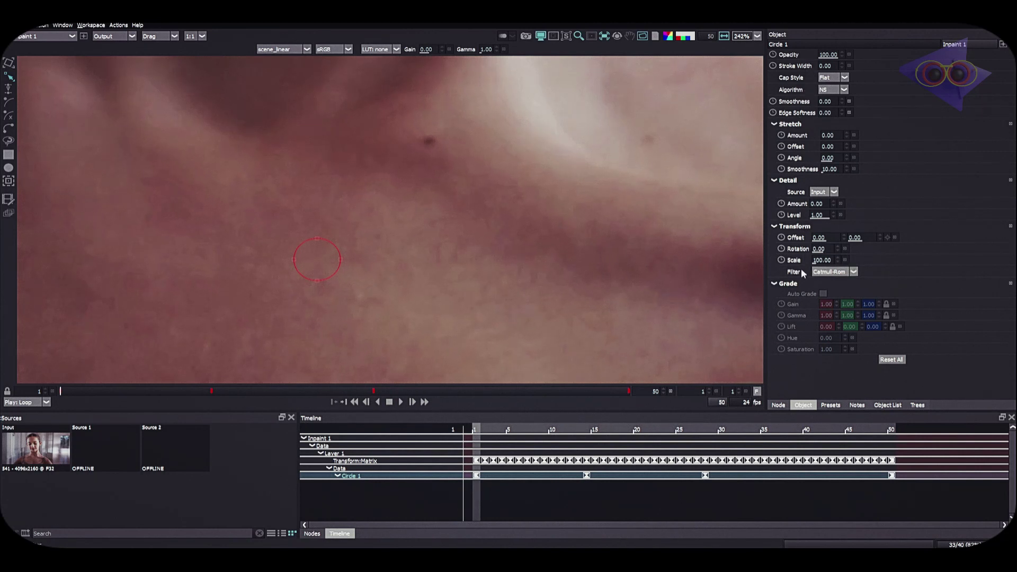
Hide the shape outlines and scrub through the footage to examine the chest patch.
mouse_move(528, 334)
left_mouse_down()
mouse_move(497, 329)
mouse_move(523, 334)
left_mouse_up()
key("o")
left_click_drag(288, 392, 281, 427)
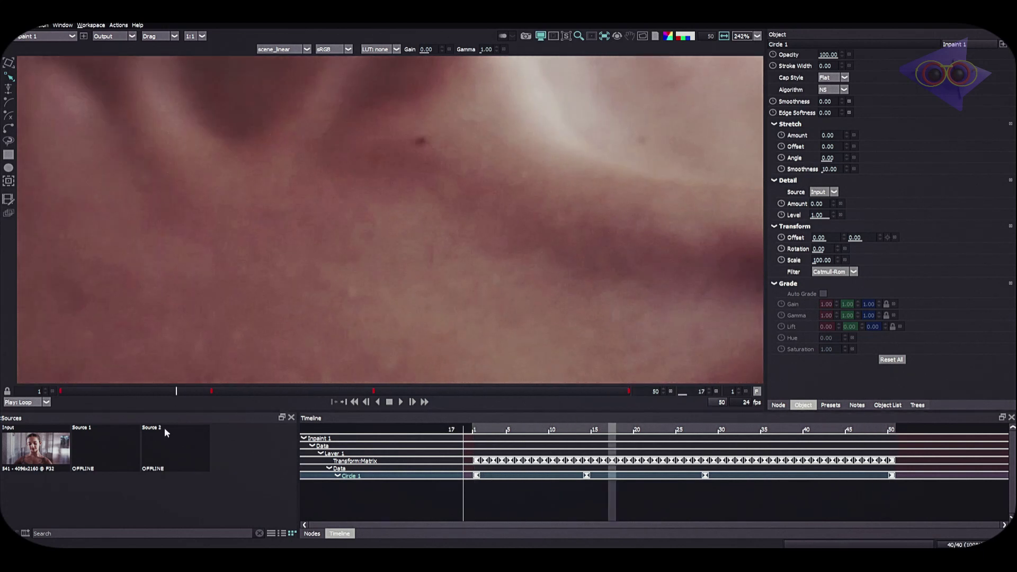
left_click_drag(92, 433, 449, 413)
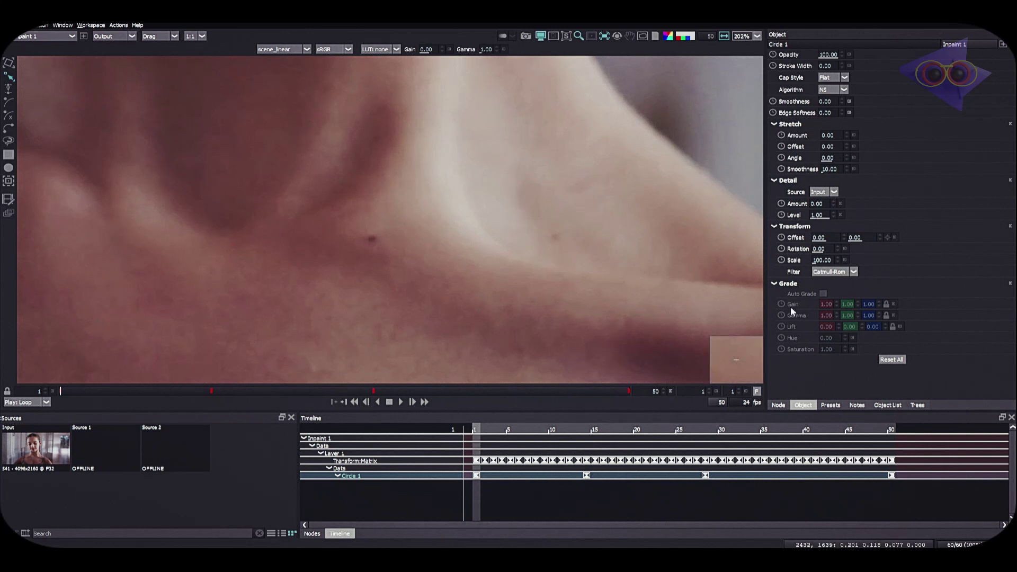
Make Circle 2 visible again and scrub the frames to check the spot at the base of the neck.
left_click(887, 405)
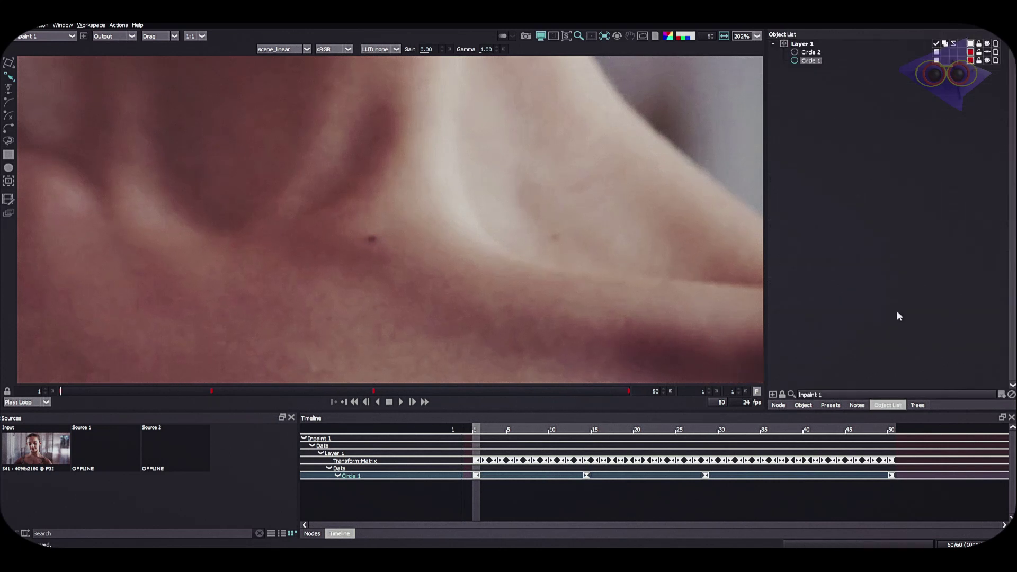
left_click(987, 52)
left_click_drag(139, 391, 372, 400)
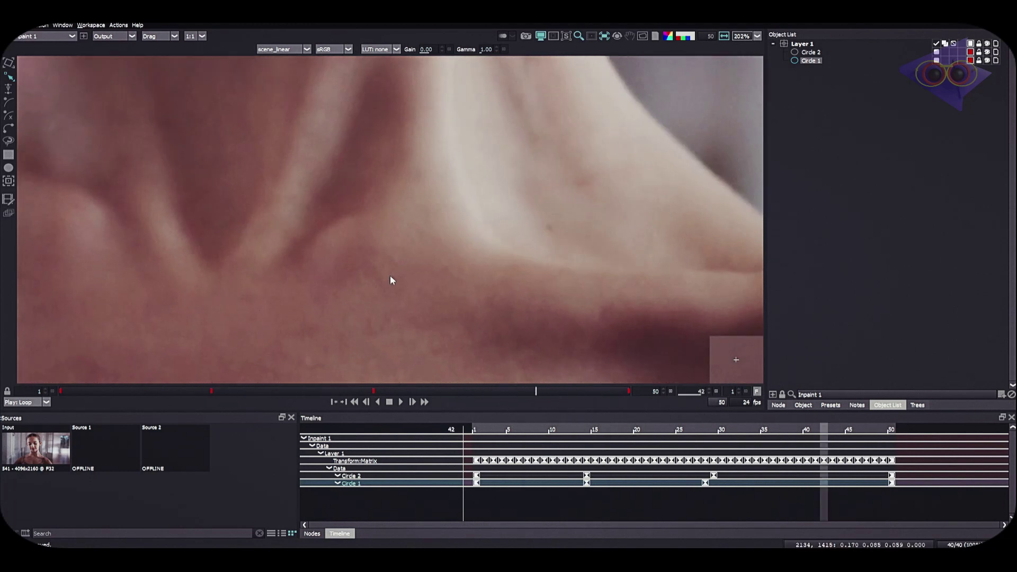
left_click_drag(418, 395, 376, 395)
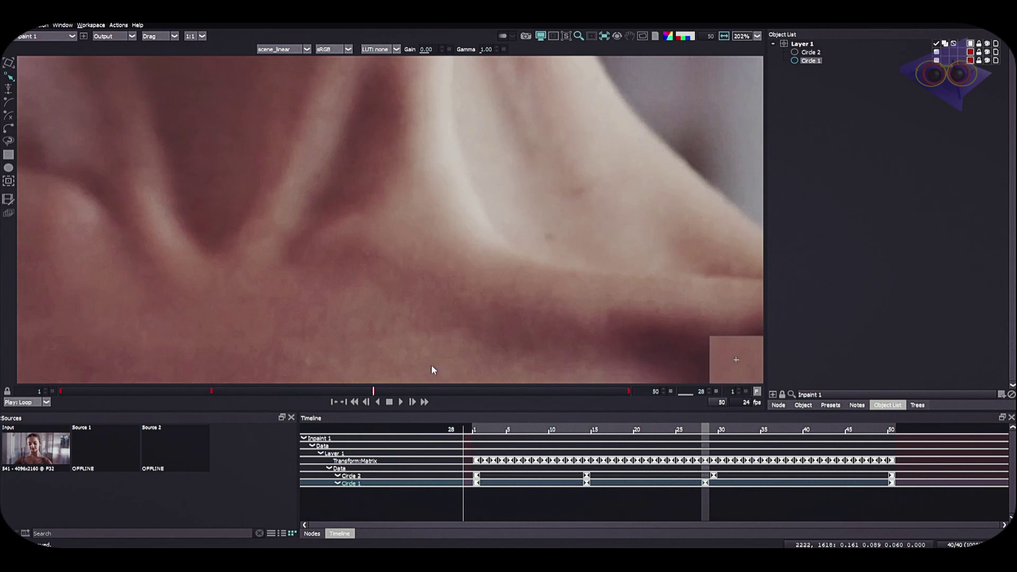
Try adjusting Circle 2's Stretch settings and undo the change.
double_click(816, 53)
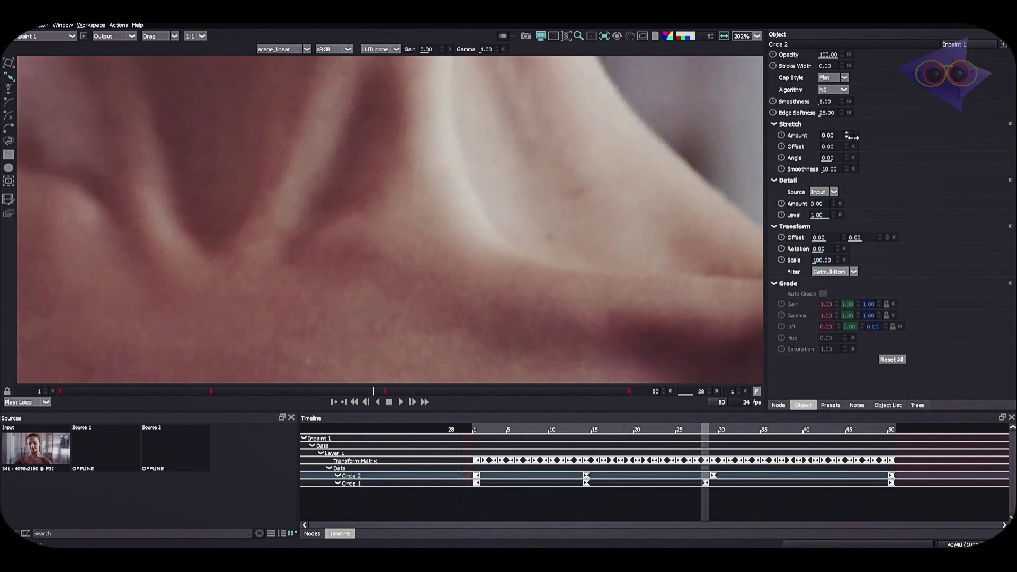
left_click_drag(830, 138, 871, 157)
key("ctrl+z")
left_click(825, 159)
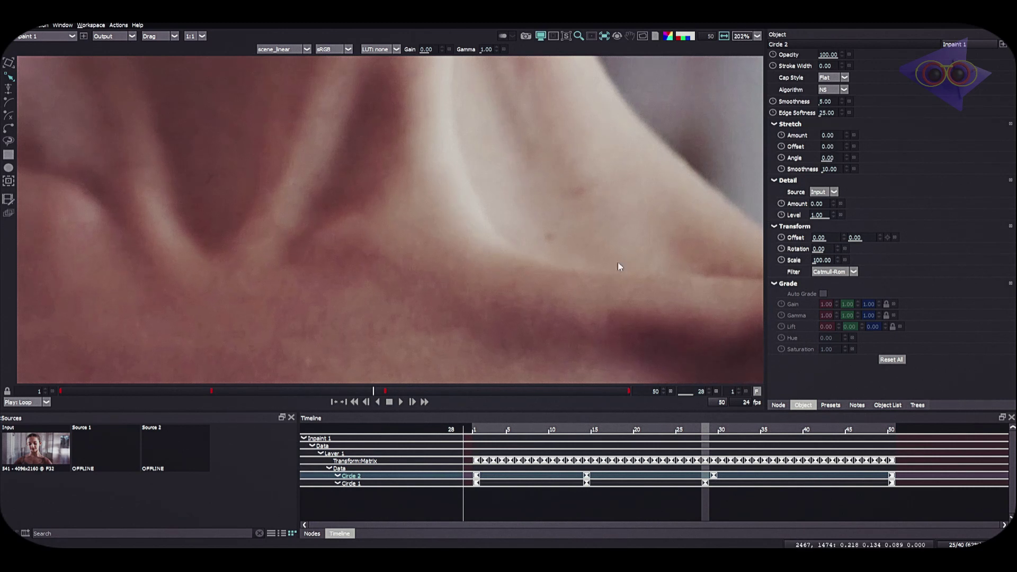
Draw a closed Bezier shape at frame 1 around the blemished cheek area between the eye, nose and mouth.
scroll(524, 288, "down", 3)
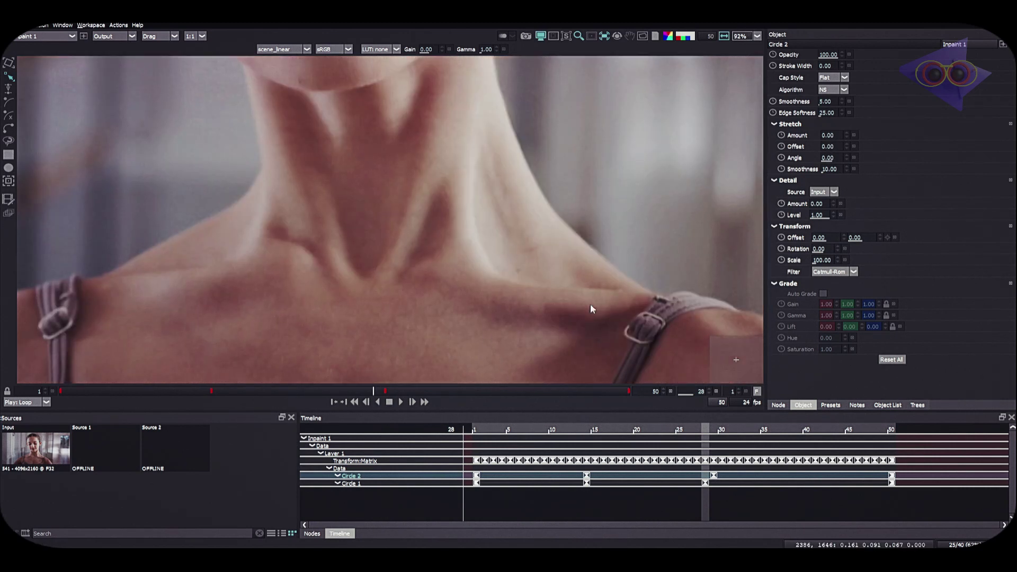
left_click_drag(284, 391, 404, 385)
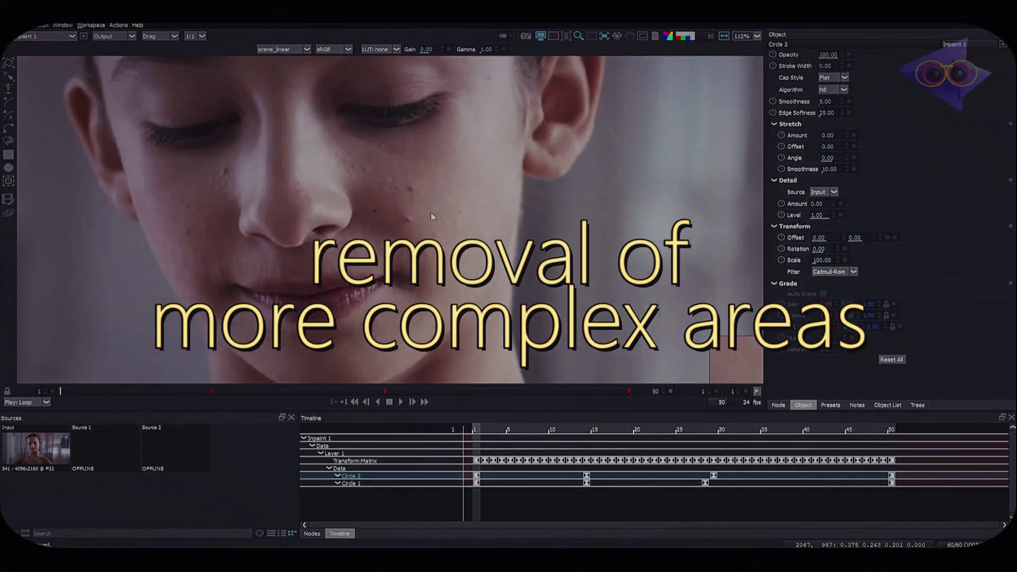
scroll(430, 216, "up", 3)
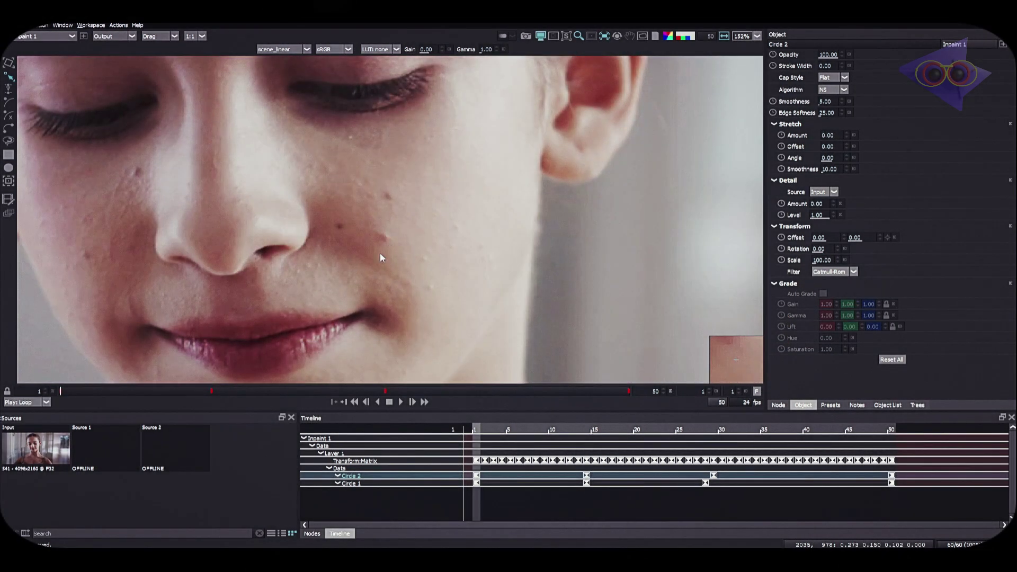
scroll(311, 260, "down", 5)
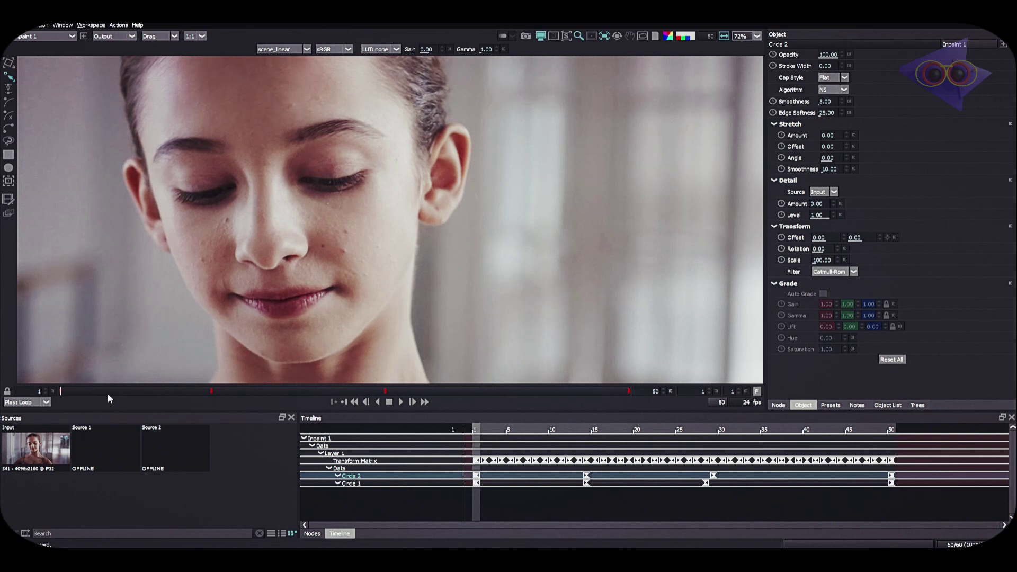
left_click(888, 405)
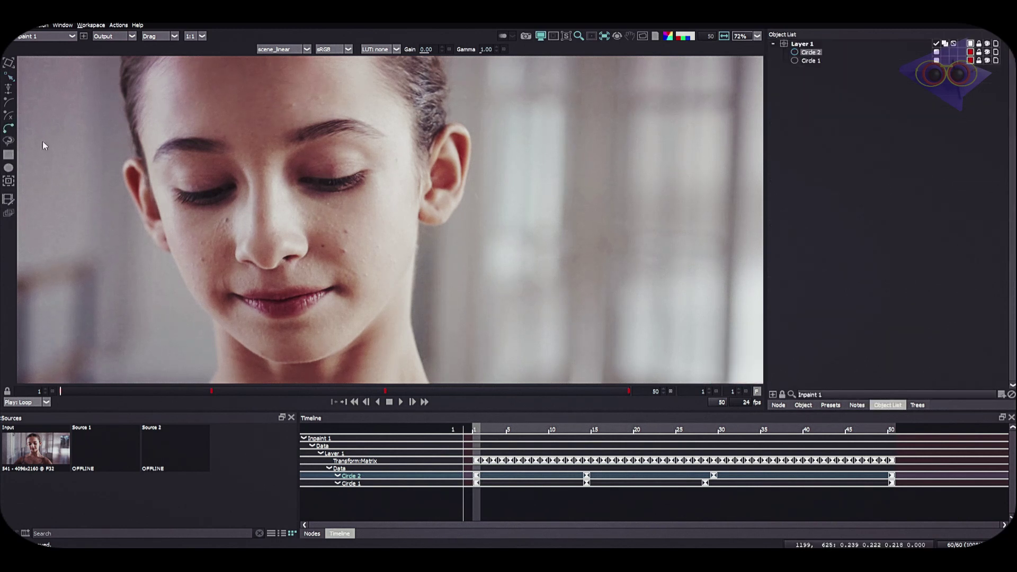
left_click(13, 135)
left_click(289, 198)
left_click(364, 196)
left_click(391, 233)
left_click(383, 280)
left_click(318, 280)
left_click(302, 260)
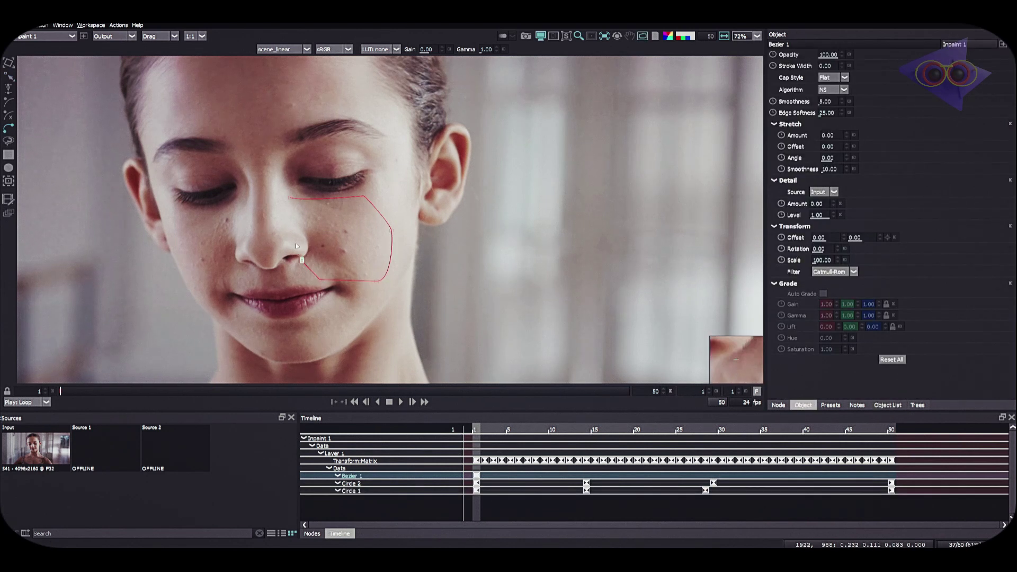
left_click(289, 198)
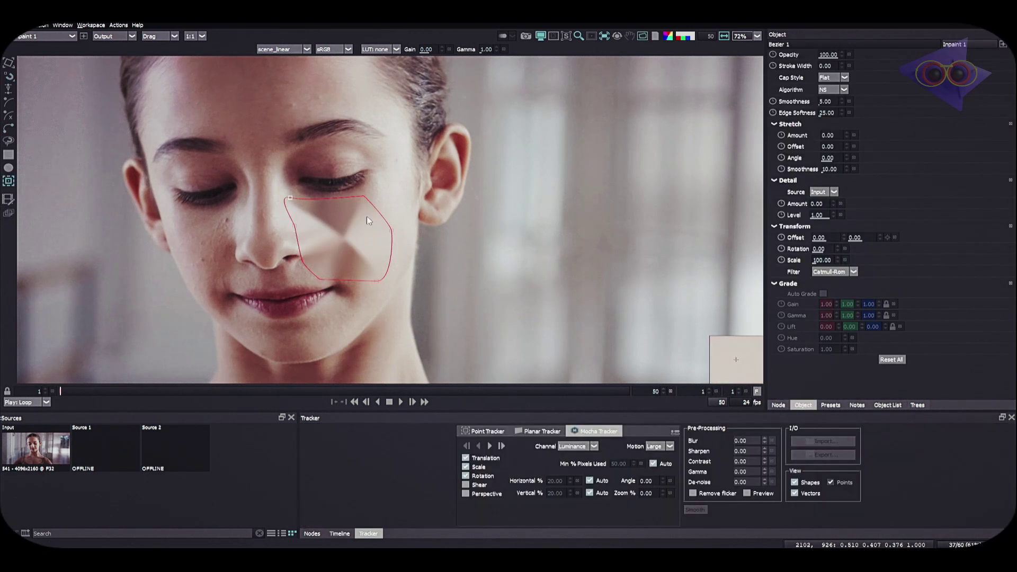
View the Foreground and track the cheek shape forward with the Mocha Tracker, adding Shear and Perspective to the motion.
left_click(130, 36)
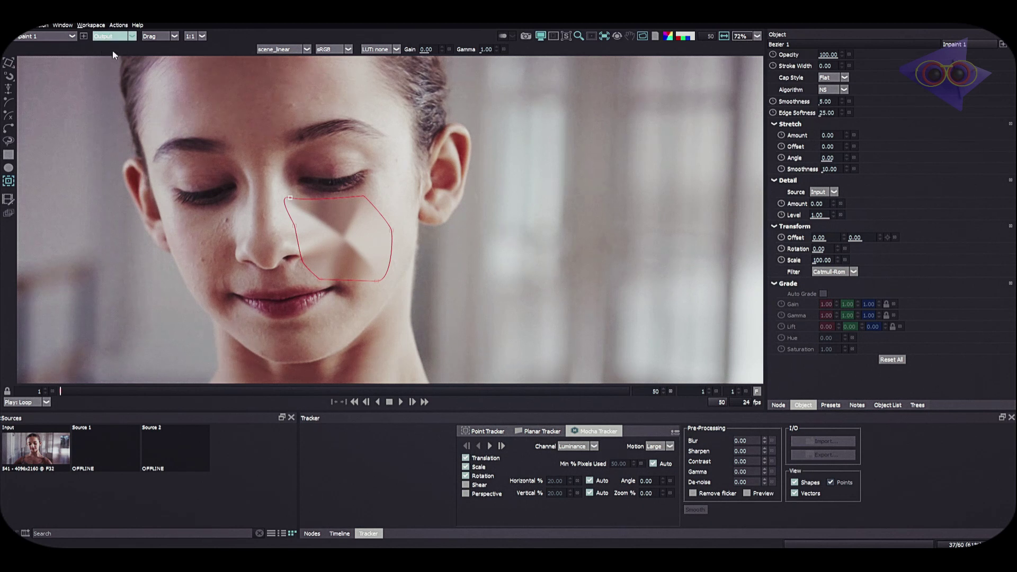
left_click(113, 51)
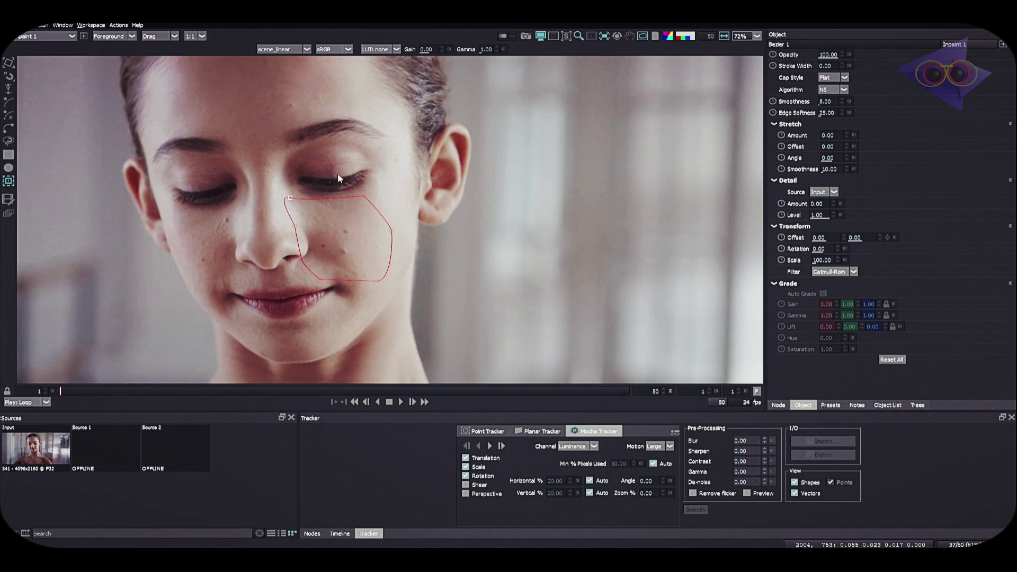
left_click(467, 494)
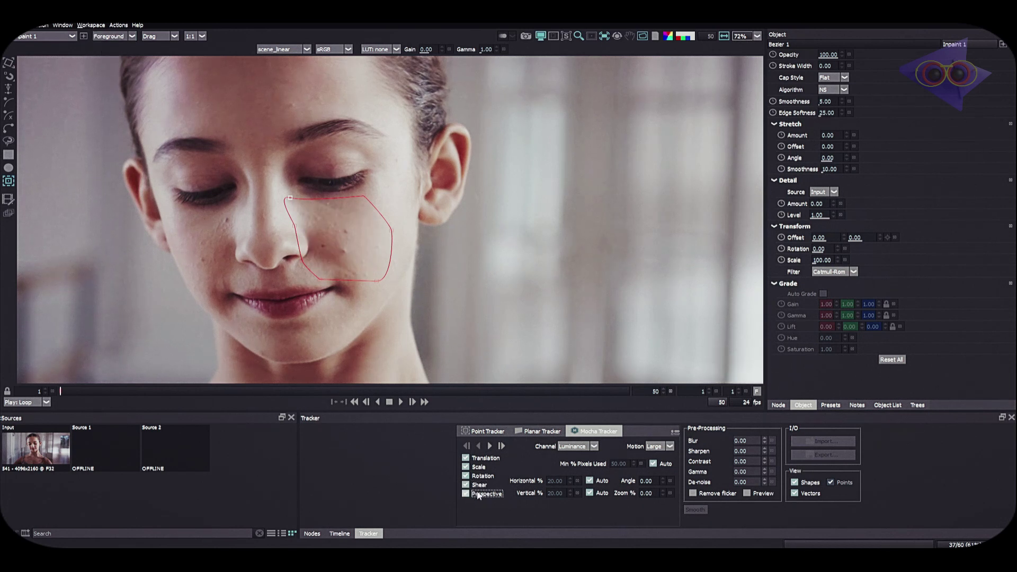
left_click(490, 447)
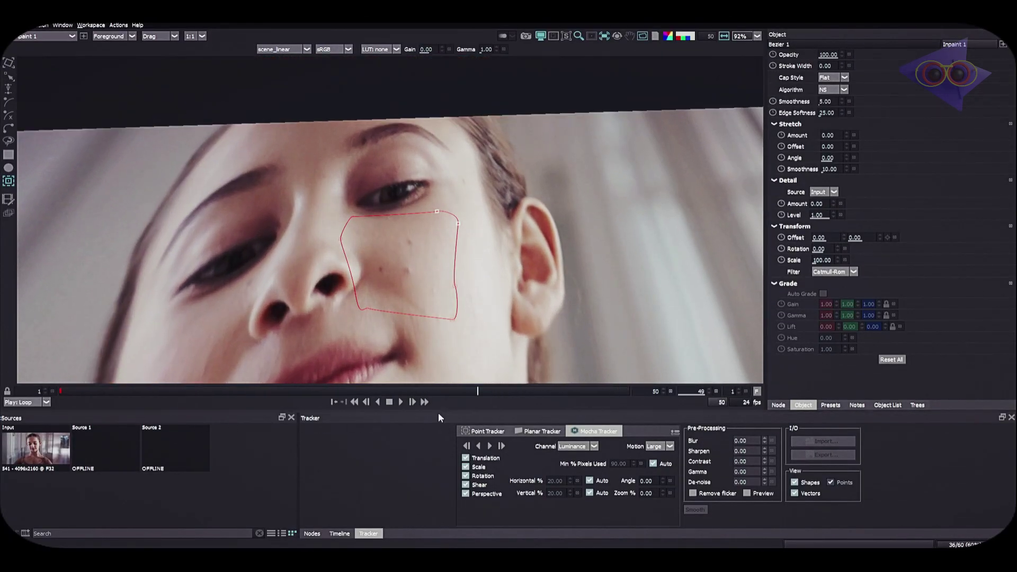
Scrub the stabilised frames to check the cheek track, and delete the Bezier shape from Layer 2.
left_click(130, 391)
left_click_drag(157, 419, 79, 409)
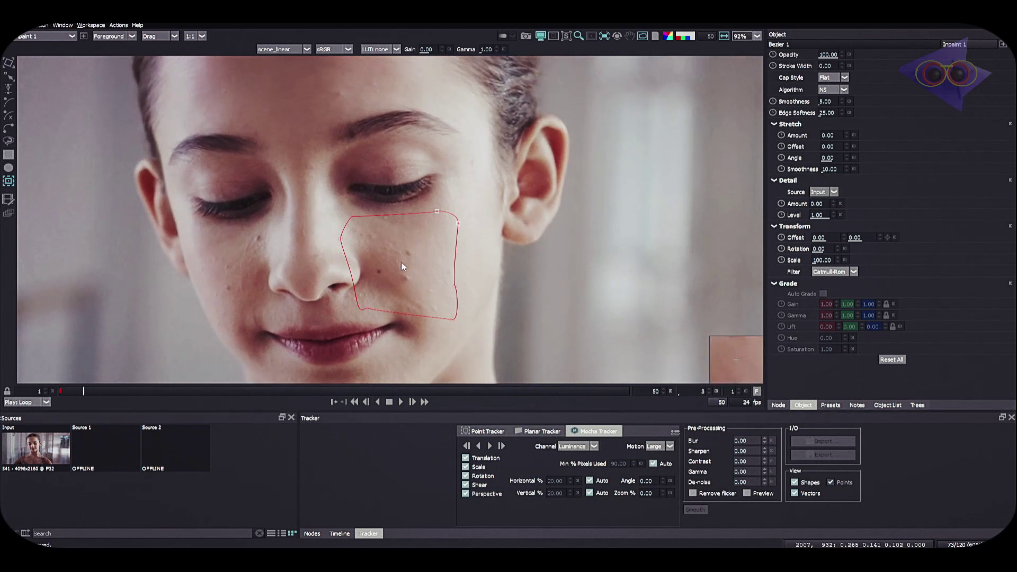
left_click(887, 405)
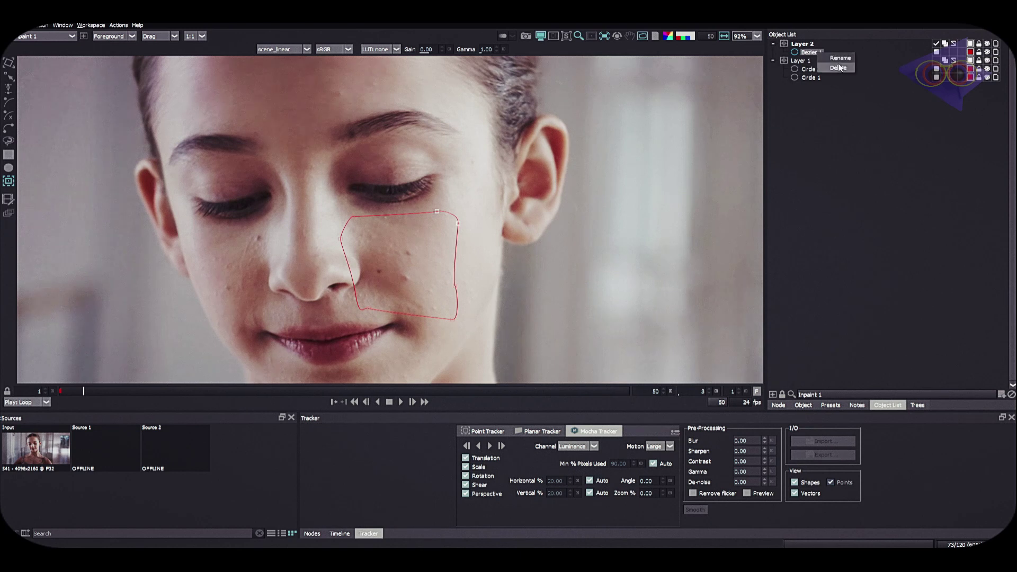
left_click(839, 68)
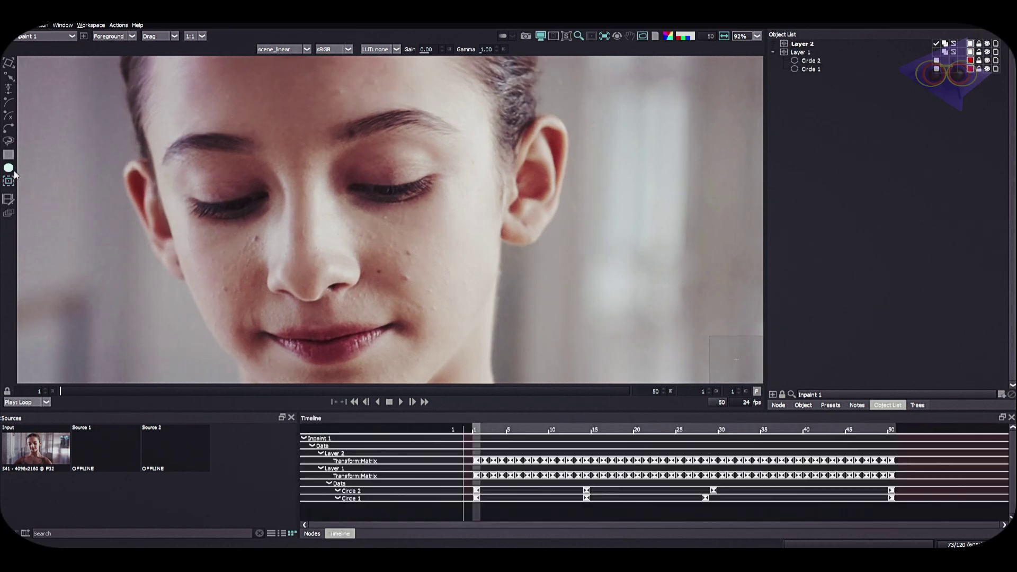
Draw a small circle around the raised bump on the cheek in Layer 2 and keyframe it to fit across the shot.
left_click(8, 168)
scroll(374, 250, "up", 5)
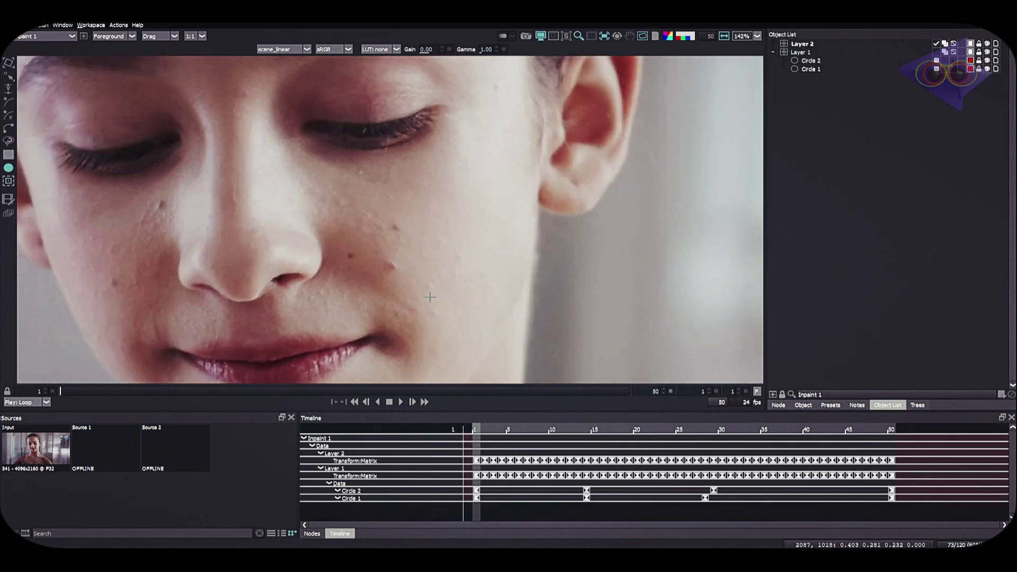
left_click_drag(380, 255, 425, 290)
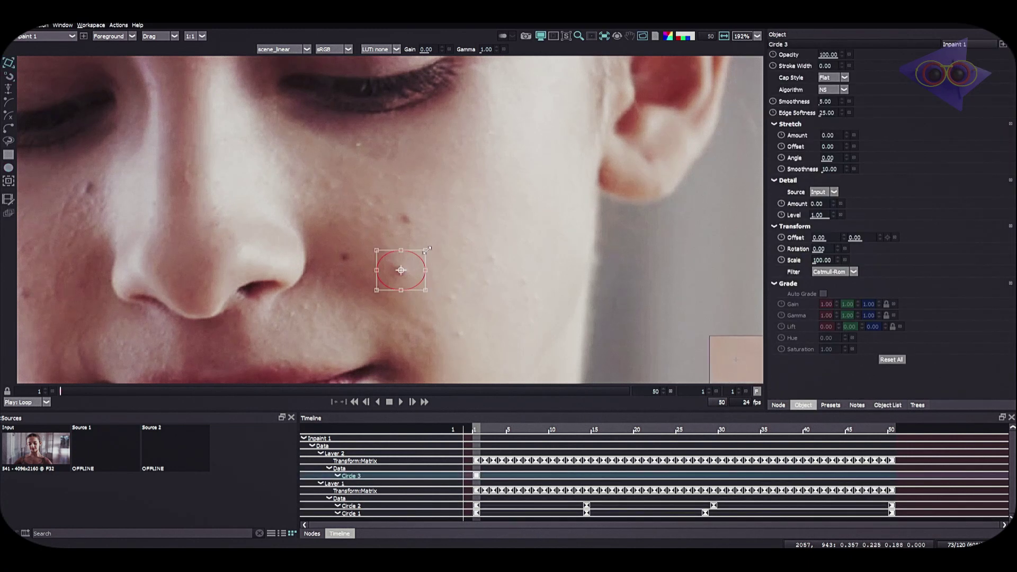
left_click_drag(427, 249, 429, 247)
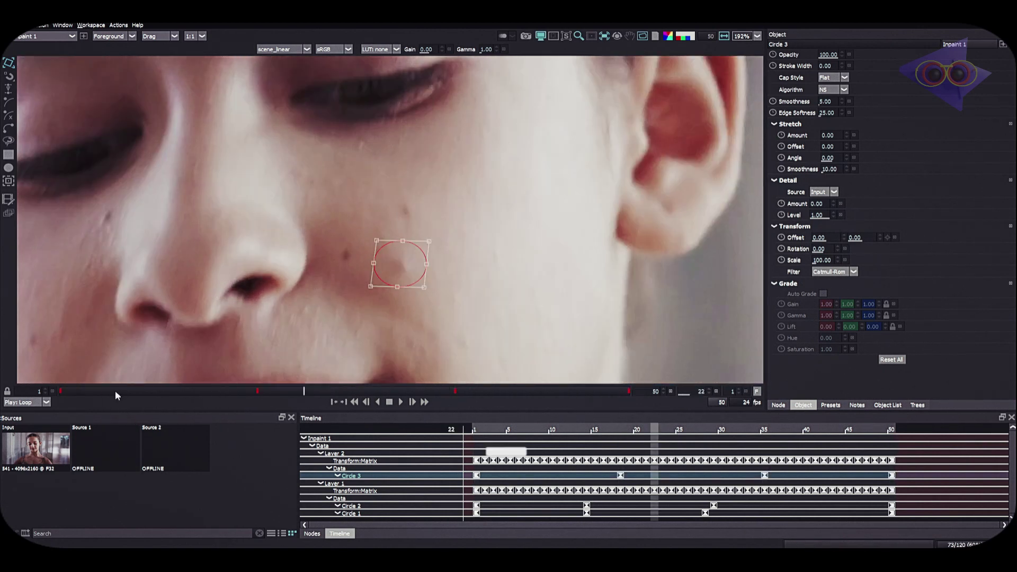
left_click(72, 391)
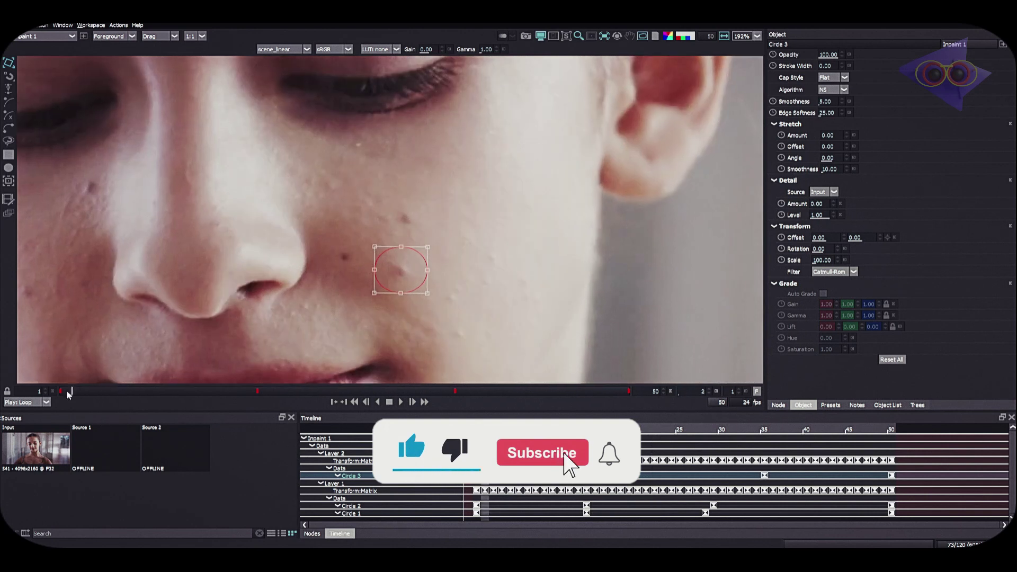
left_click_drag(86, 400, 61, 409)
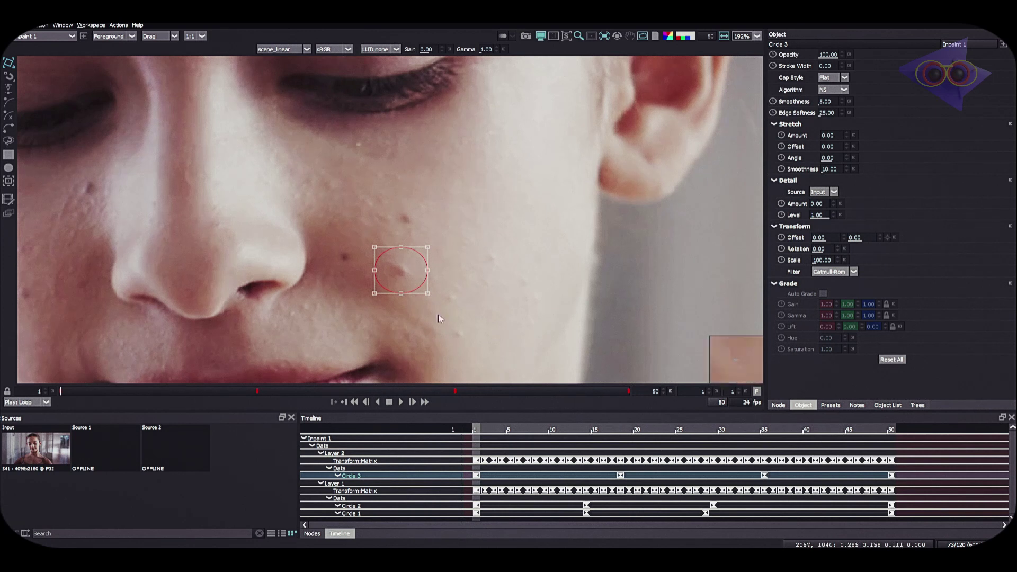
Switch the view back to Output, hide the shape outlines and scrub the frames to check the cheek patch.
left_click(108, 36)
left_click(114, 48)
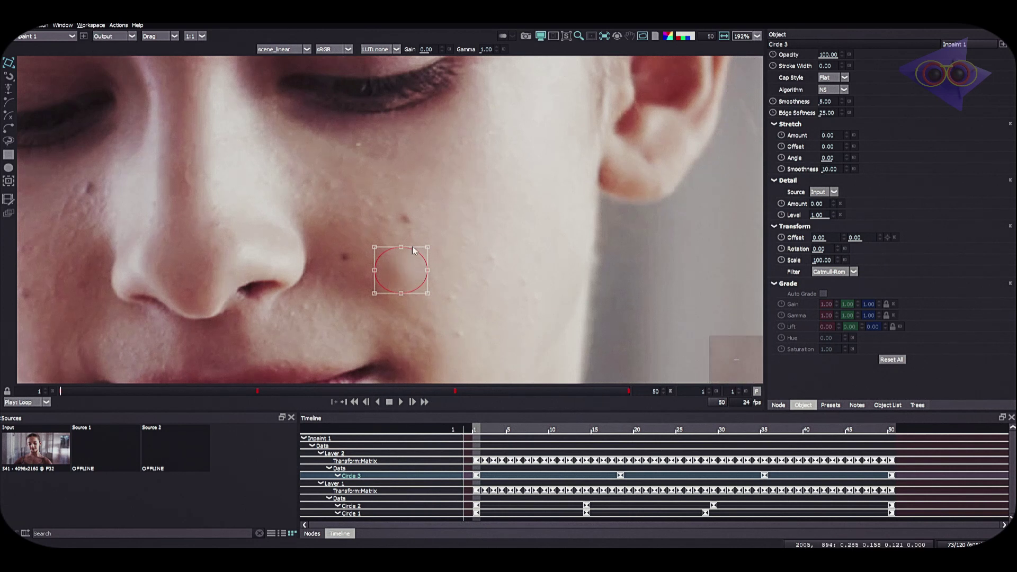
left_click_drag(85, 391, 476, 405)
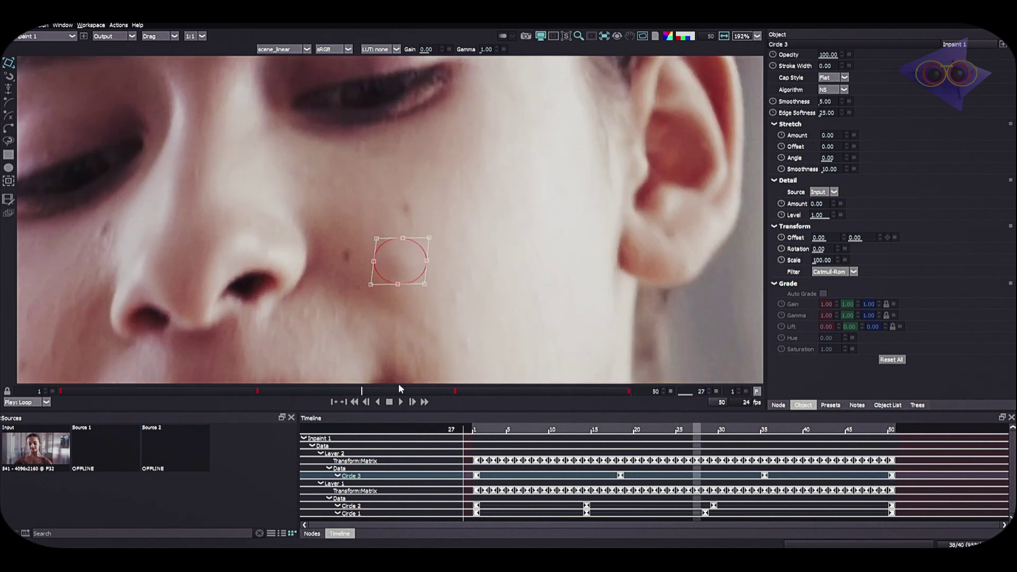
left_click(504, 367)
key("o")
left_click_drag(440, 391, 9, 435)
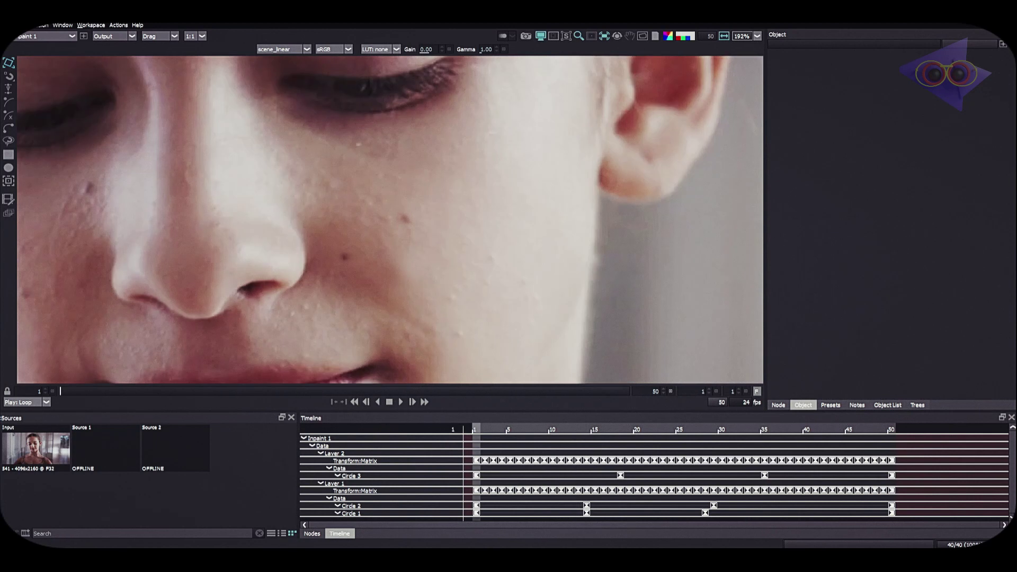
Try a Stretch amount of 52 and other Stretch adjustments on Circle 3, and restore the original values.
left_click(422, 275)
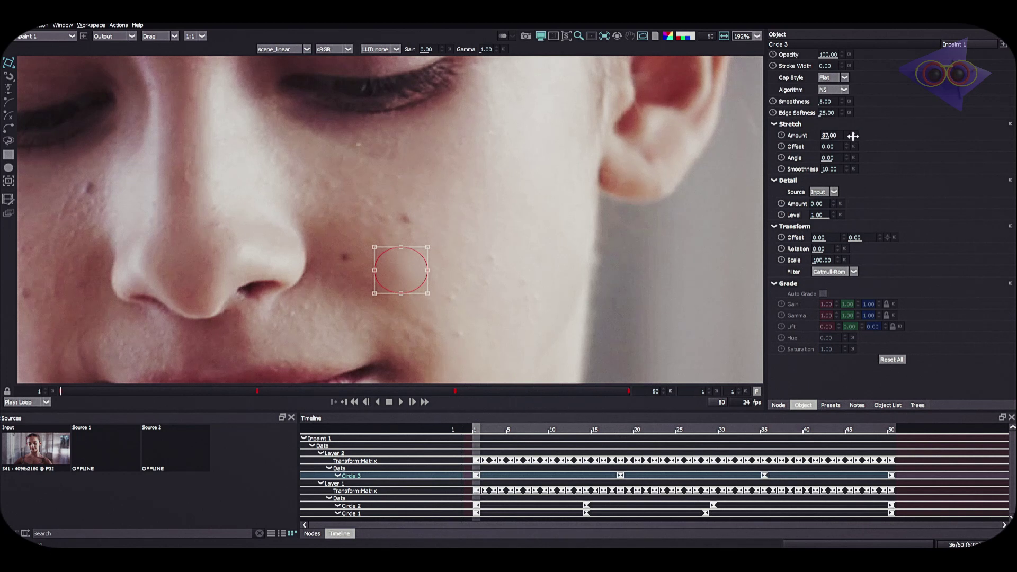
left_click_drag(836, 136, 776, 153)
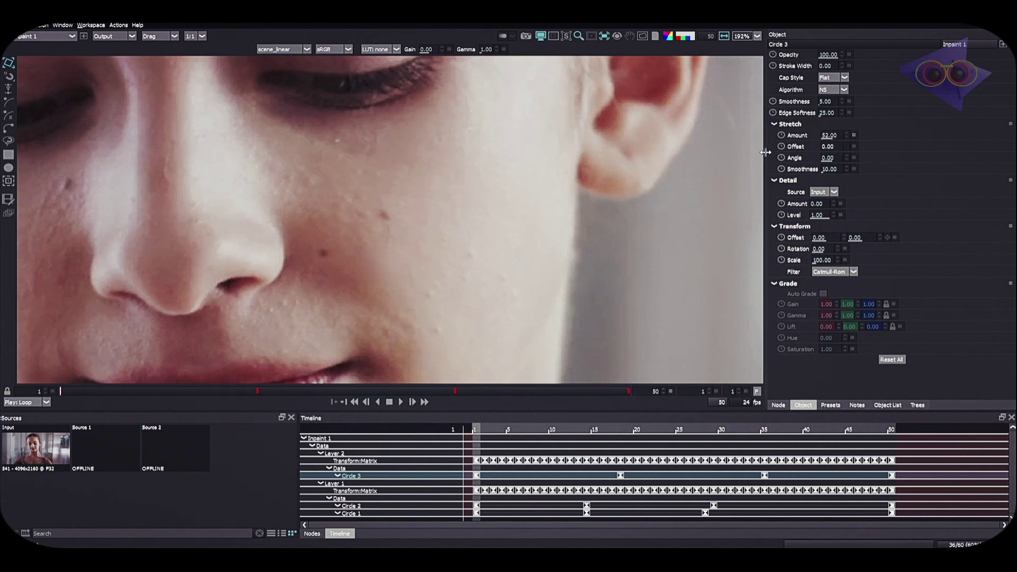
mouse_move(888, 152)
left_mouse_down()
mouse_move(901, 150)
mouse_move(869, 158)
left_mouse_up()
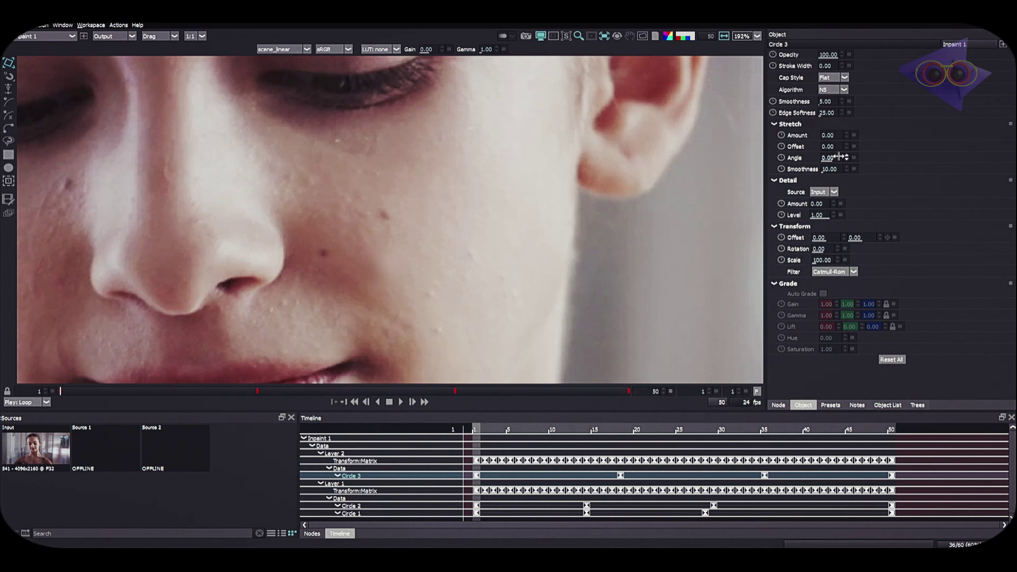
left_click_drag(850, 136, 850, 137)
left_click_drag(831, 147, 849, 150)
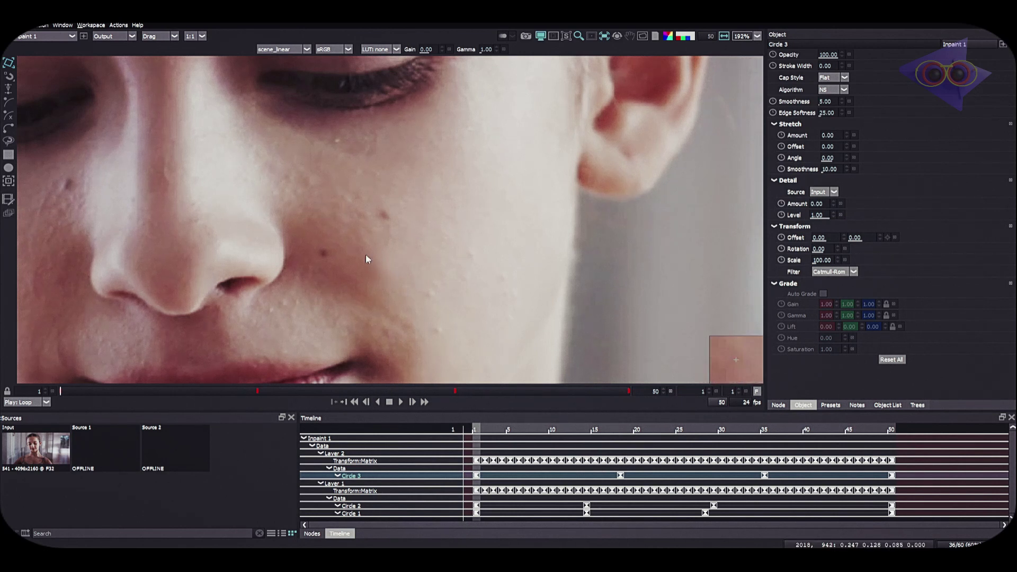
Set Circle 3's algorithm to Clone and its source offset to -4, -94 to sample clean skin above the bump.
left_click(831, 89)
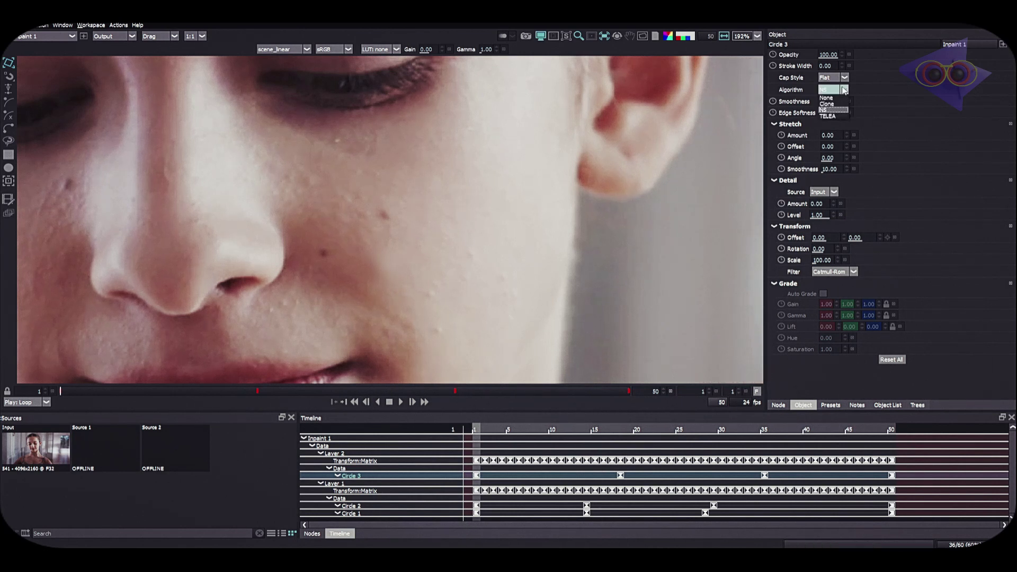
left_click(831, 104)
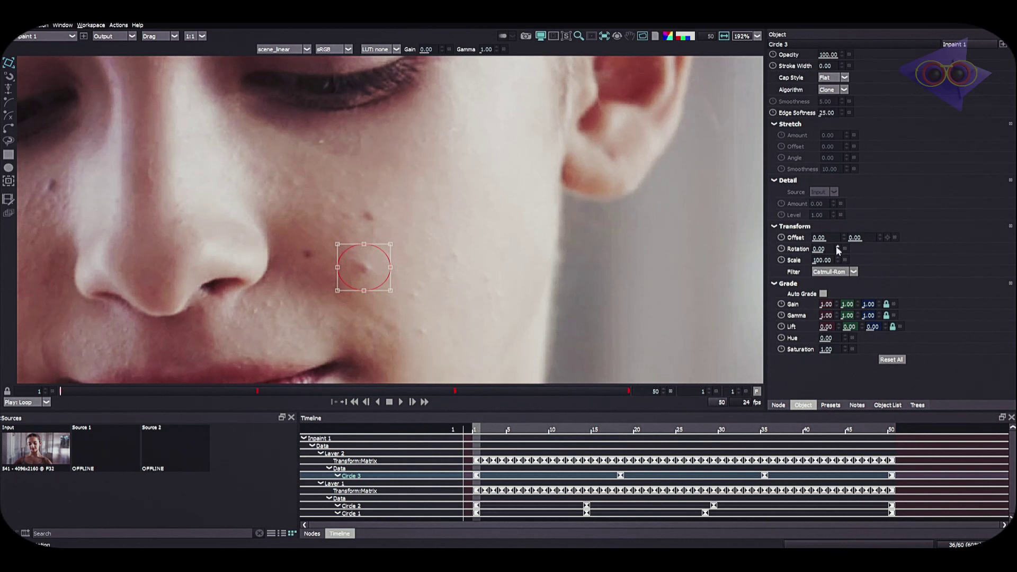
left_click_drag(827, 237, 852, 238)
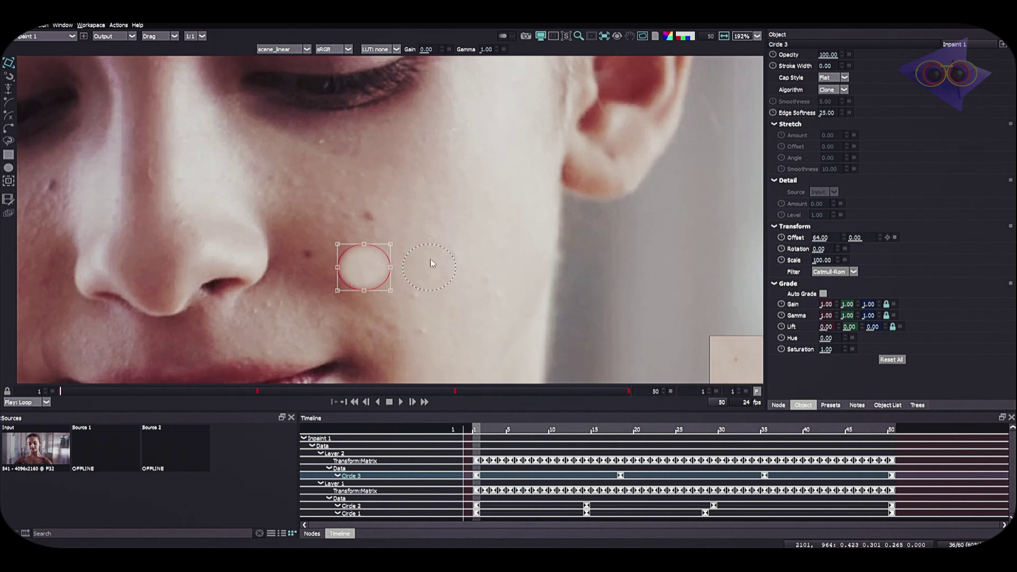
mouse_move(854, 237)
left_mouse_down()
mouse_move(833, 253)
mouse_move(818, 239)
mouse_move(772, 240)
mouse_move(830, 241)
left_mouse_up()
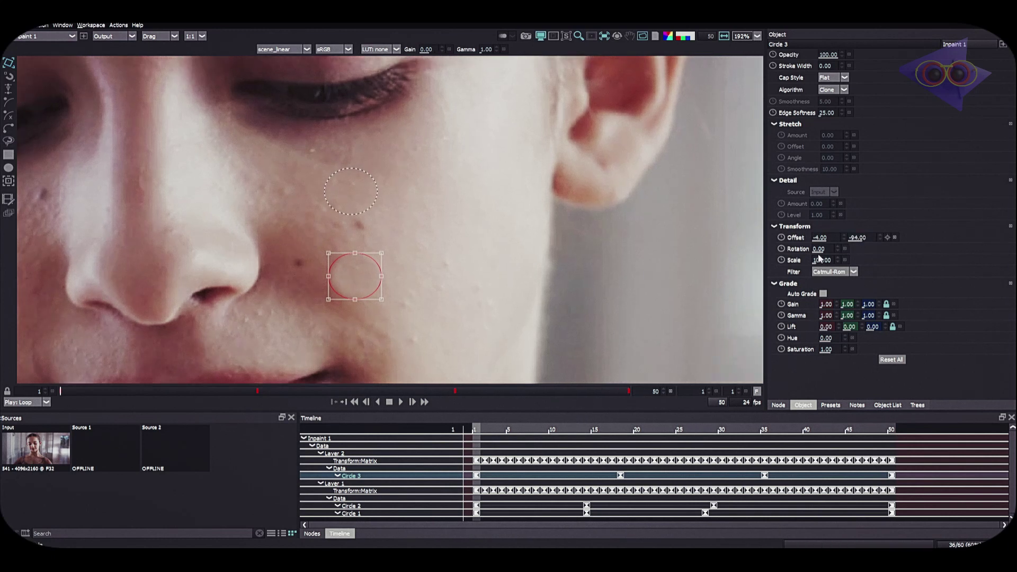
Set the clone's rotation to -32, scale to 71 and edge softness to 62, with the outlines hidden.
mouse_move(827, 250)
left_mouse_down()
mouse_move(836, 253)
mouse_move(806, 256)
left_mouse_up()
left_click_drag(554, 299, 484, 291)
key("o")
left_click_drag(835, 260, 840, 260)
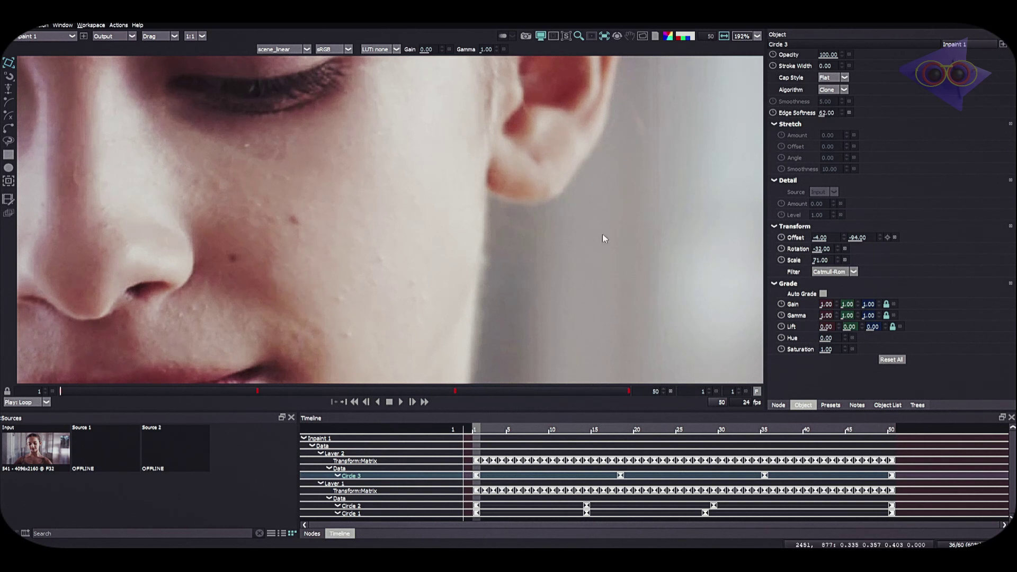
Keyframe Circle 3's Edge Softness at 62 on frame 1 and lower it on frame 50.
scroll(445, 261, "down", 3)
mouse_move(193, 393)
left_mouse_down()
mouse_move(164, 393)
mouse_move(633, 395)
left_mouse_up()
left_click(335, 402)
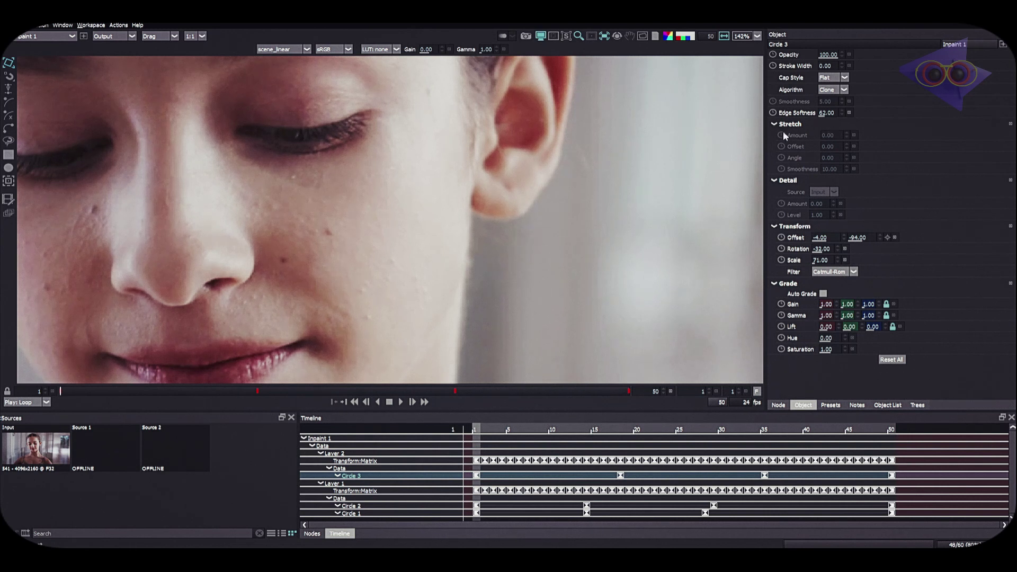
left_click(773, 114)
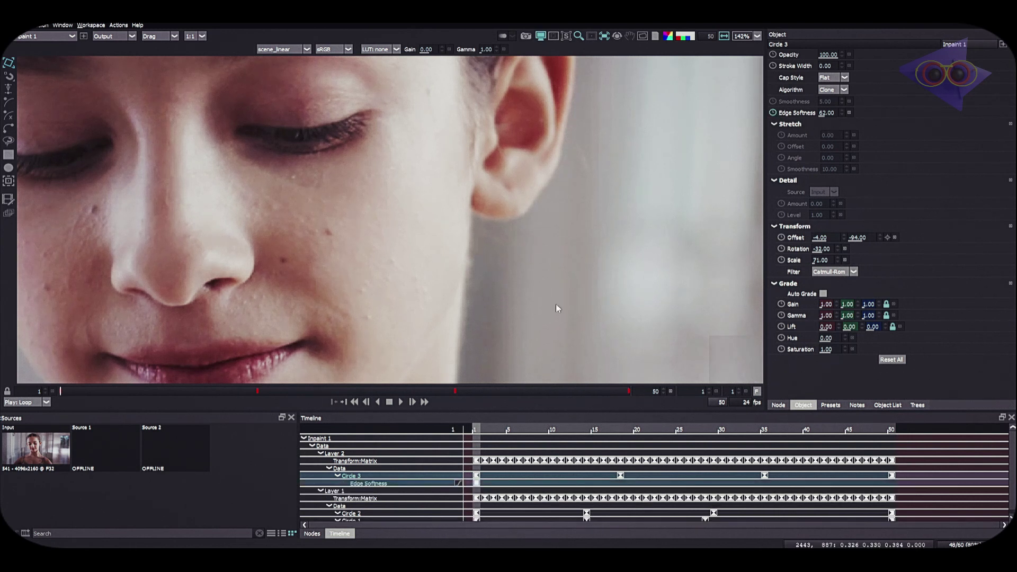
left_click(629, 391)
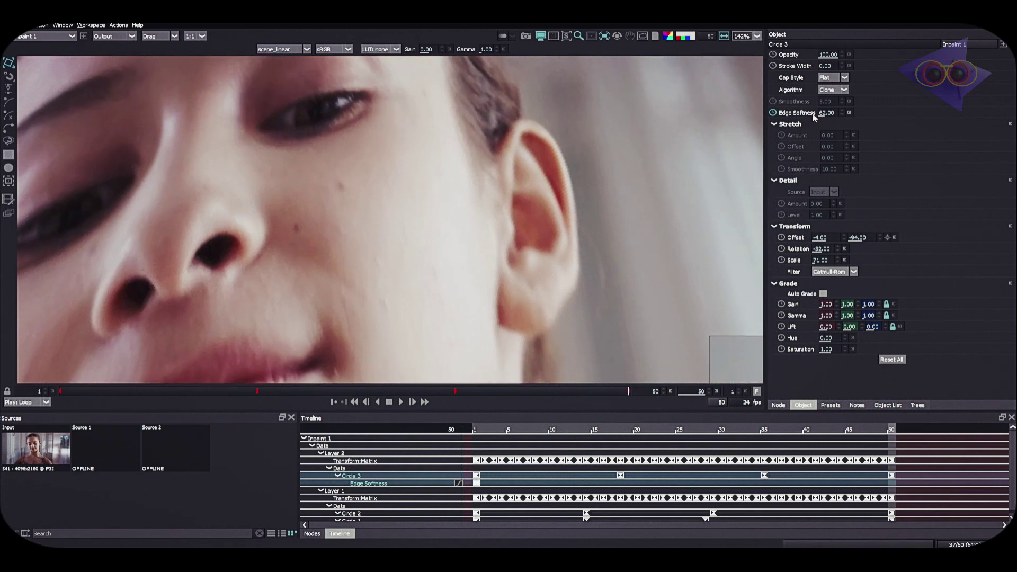
left_click_drag(830, 112, 820, 112)
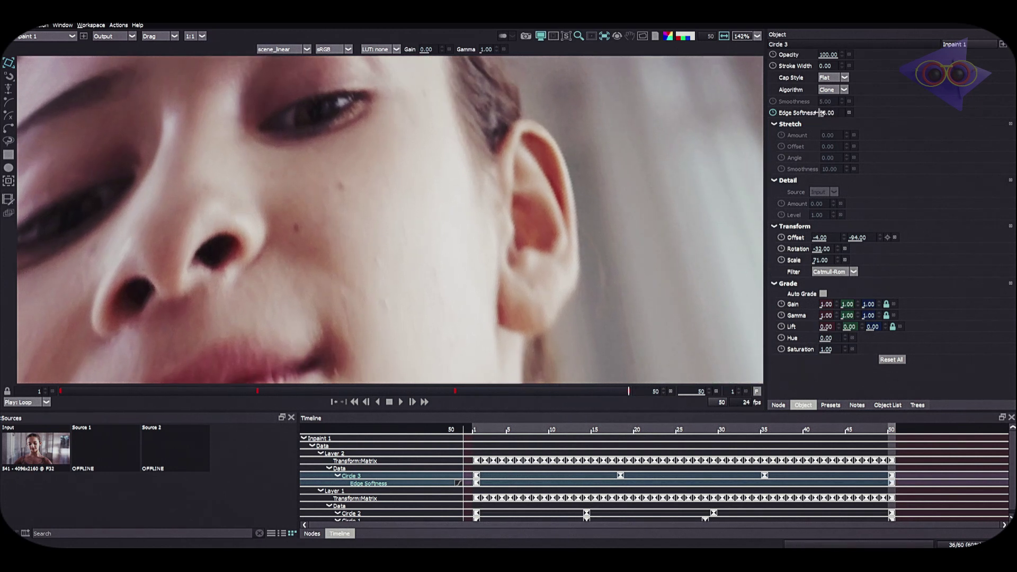
Scrub back through the shot, set Circle 3's horizontal clone offset to -8 and return to frame 1.
left_click_drag(577, 389, 84, 406)
mouse_move(832, 237)
left_mouse_down()
mouse_move(823, 238)
mouse_move(844, 237)
mouse_move(826, 237)
left_mouse_up()
key("Home")
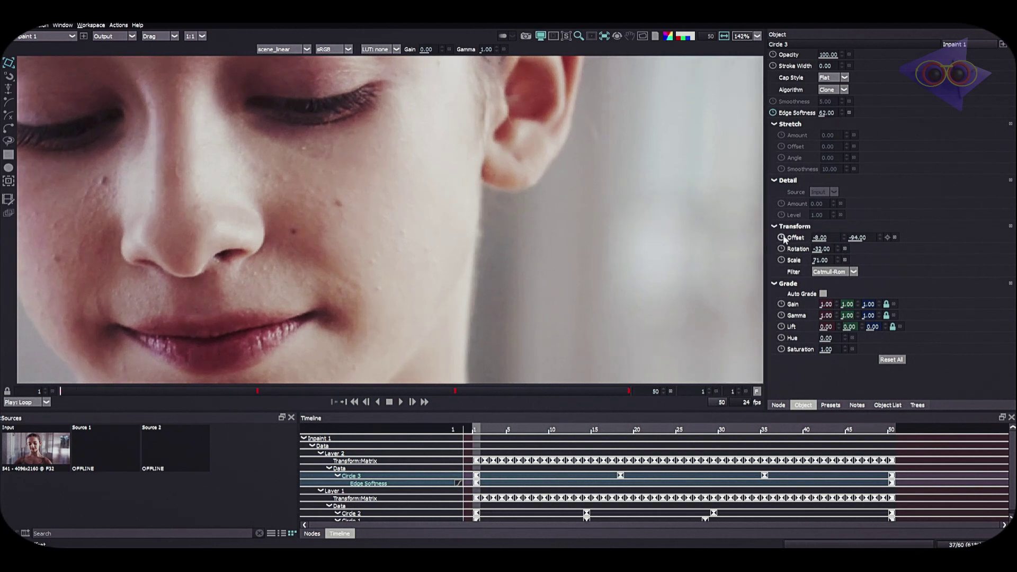
Keyframe Circle 3's clone offset on frames 1 and 50, adjust its edge softness on frame 50, and scrub back to check.
left_click(781, 237)
mouse_move(861, 237)
left_mouse_down()
mouse_move(876, 240)
mouse_move(803, 238)
mouse_move(863, 239)
mouse_move(842, 238)
left_mouse_up()
left_click(628, 391)
left_click_drag(861, 238, 850, 237)
left_click_drag(822, 112, 829, 112)
left_click_drag(545, 390, 58, 371)
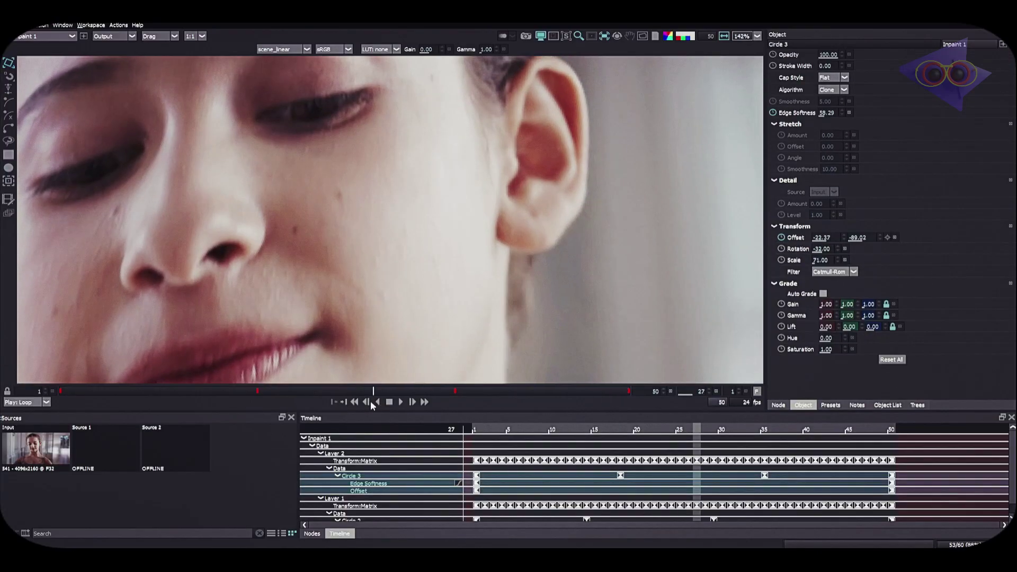
Try Auto Grade on Circle 3's clone, scrub through the shot to judge it, and turn it off again.
left_click(412, 401)
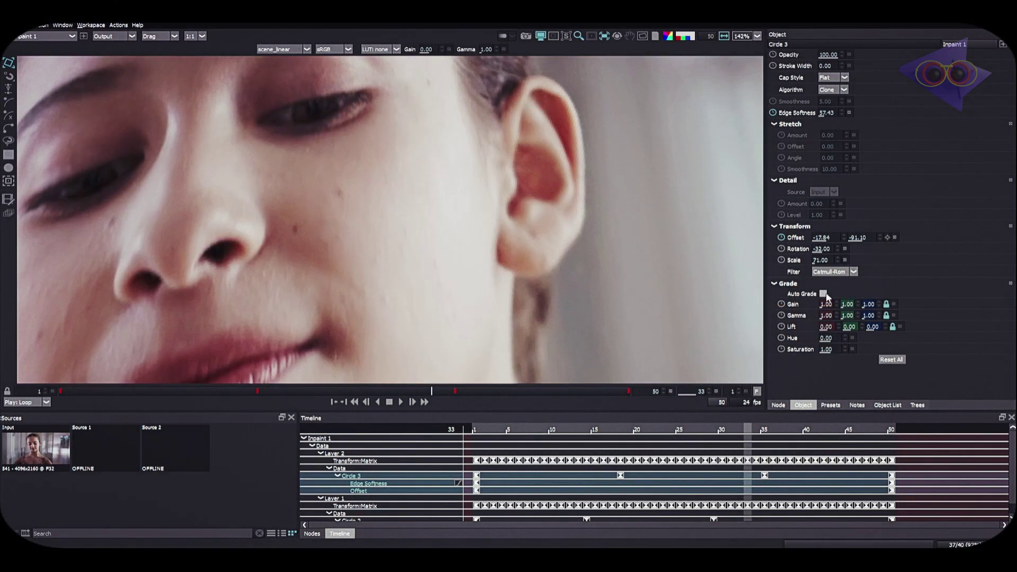
left_click(824, 294)
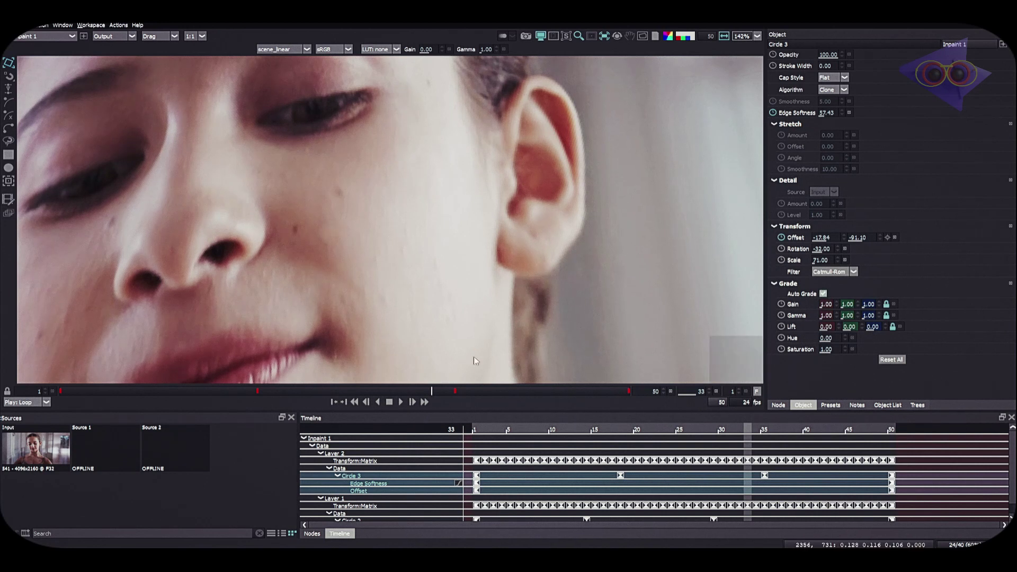
left_click_drag(347, 390, 535, 391)
left_click(824, 294)
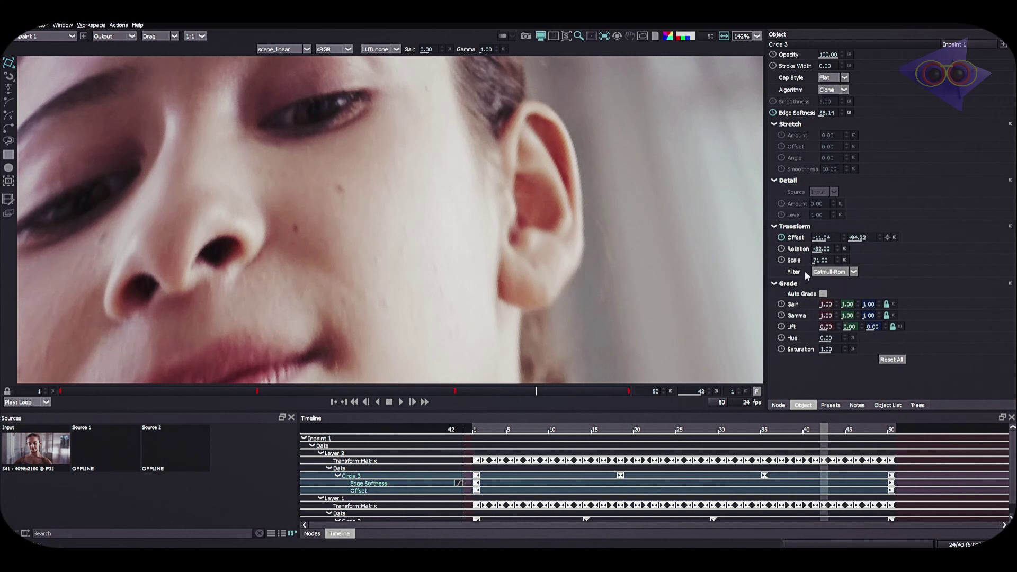
Examine the filter choices for Circle 3 and the algorithm choices for Circle 2, scrubbing back through the shot in between.
left_click(847, 271)
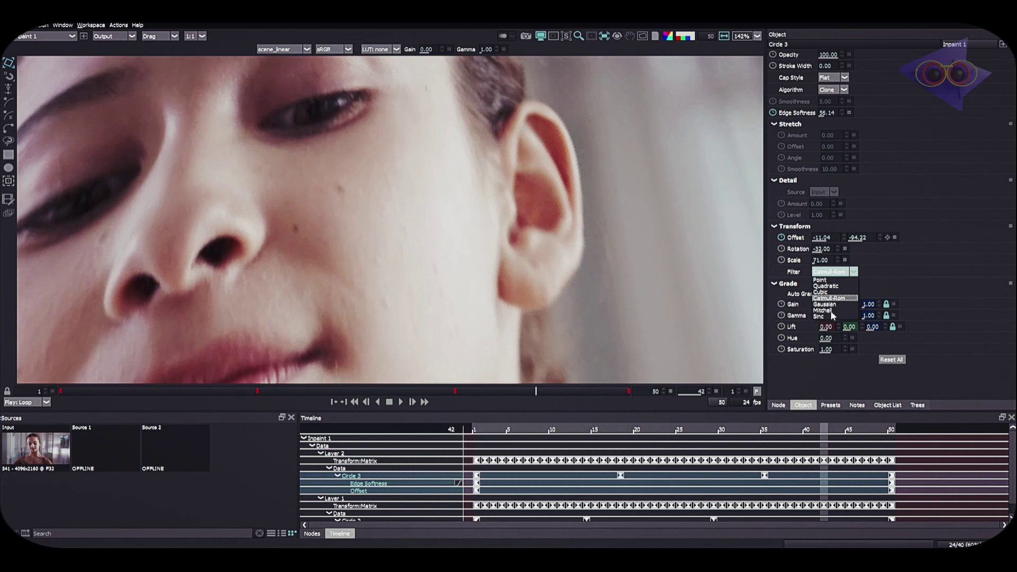
left_click(877, 292)
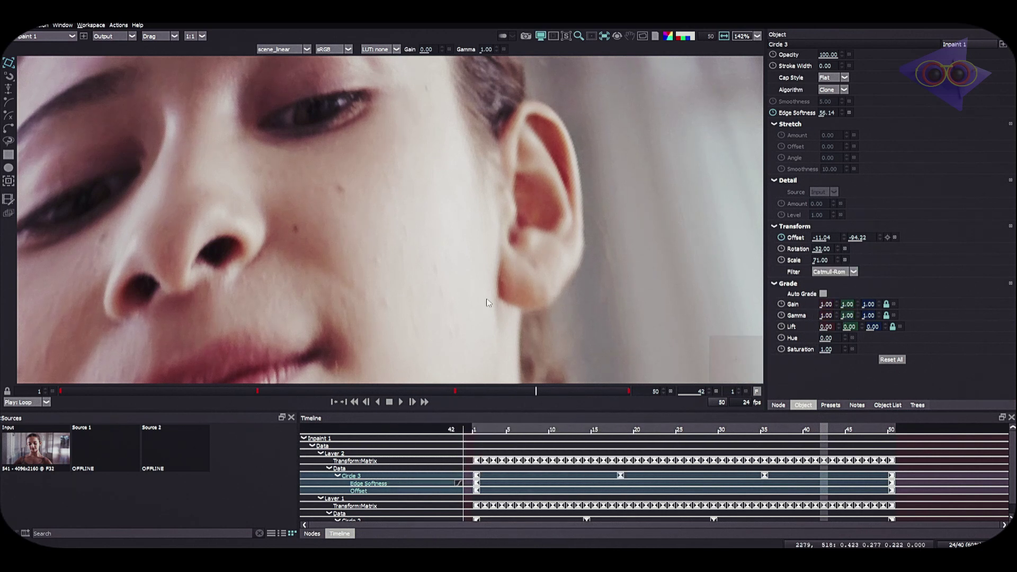
scroll(485, 249, "down", 5)
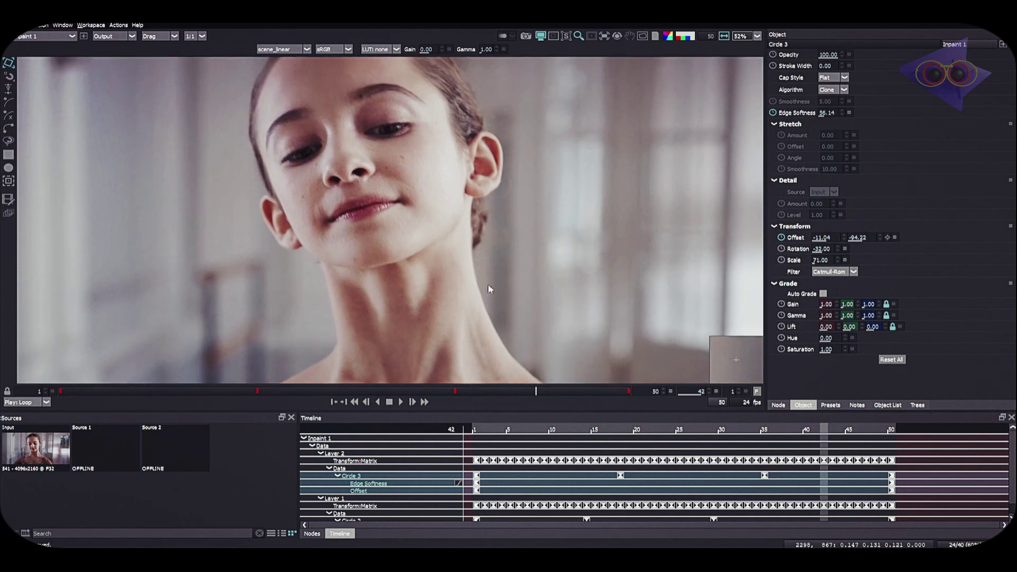
left_click_drag(463, 392, 27, 411)
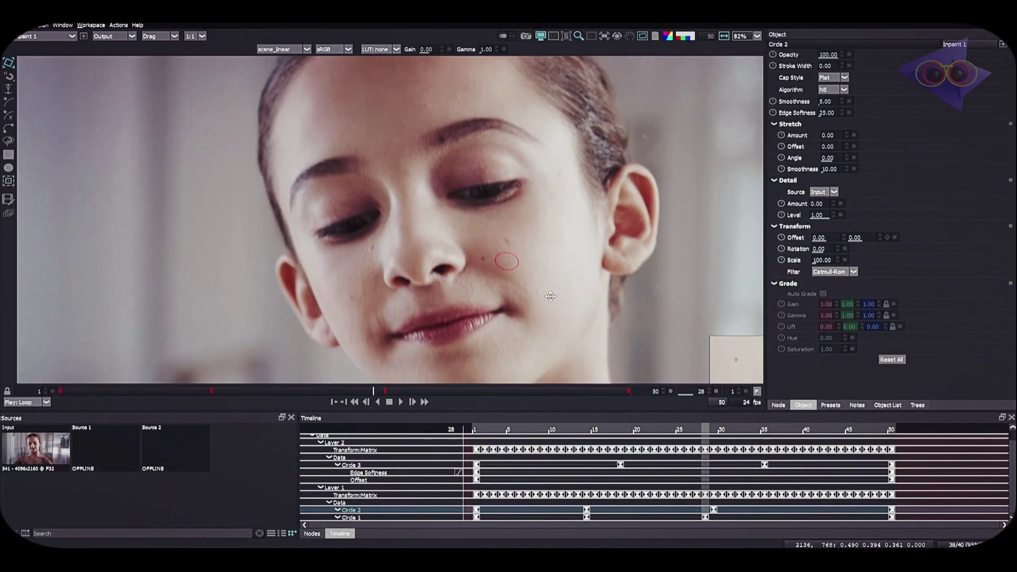
left_click(845, 91)
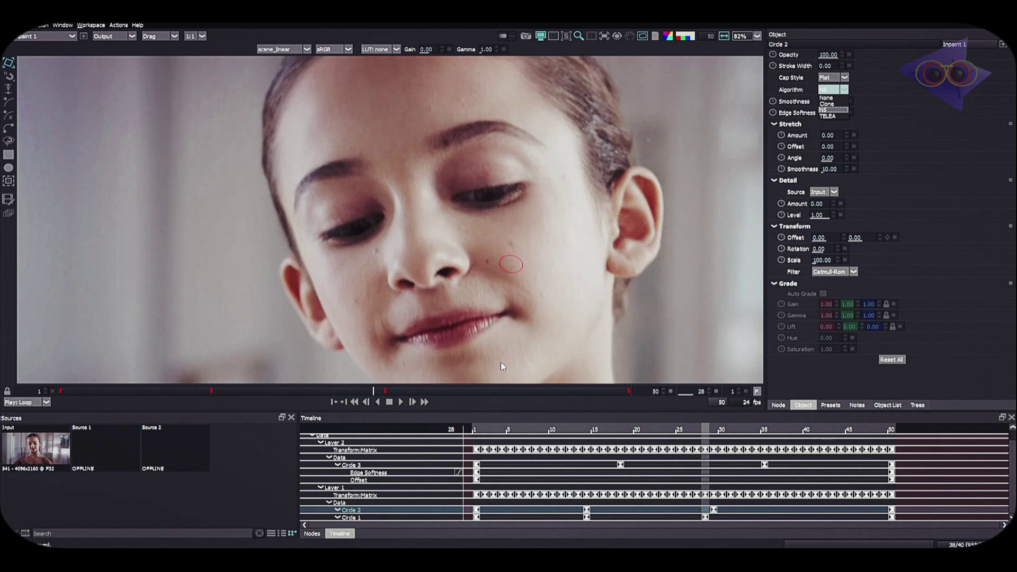
left_click(832, 110)
Draw an open Bezier curve along the dancer's left eyebrow on frame 28.
left_click(8, 127)
left_click(428, 147)
left_click(463, 130)
left_click(495, 124)
left_click(546, 148)
key("Return")
right_click(538, 106)
left_click(586, 192)
Select the control points of the eyebrow curve and set its Stroke Width to 41.
left_click_drag(519, 101, 415, 167)
key("Down")
key("Down")
key("Down")
key("Down")
key("Down")
left_click(524, 133, "alt")
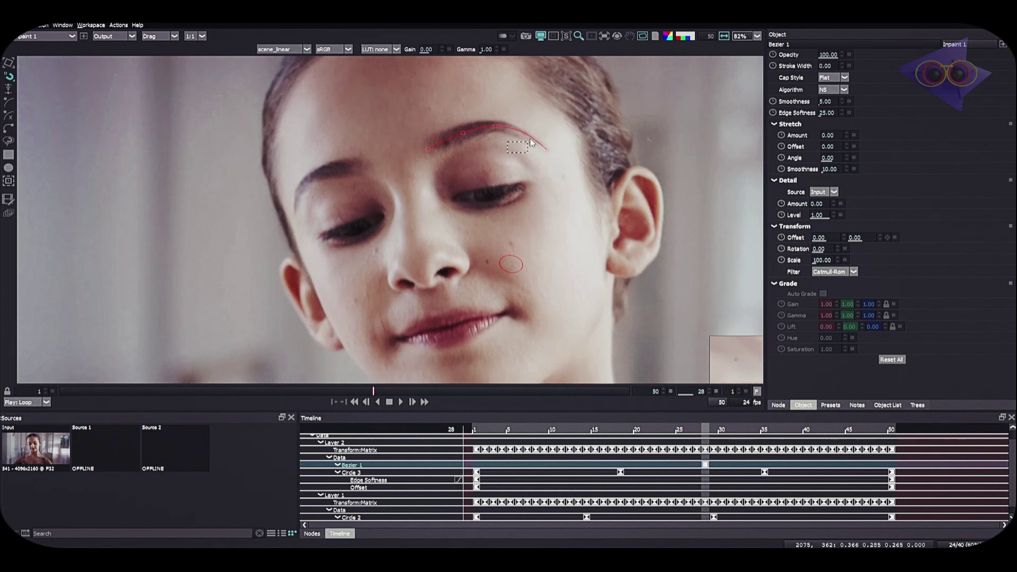
key("Delete")
left_click(546, 150)
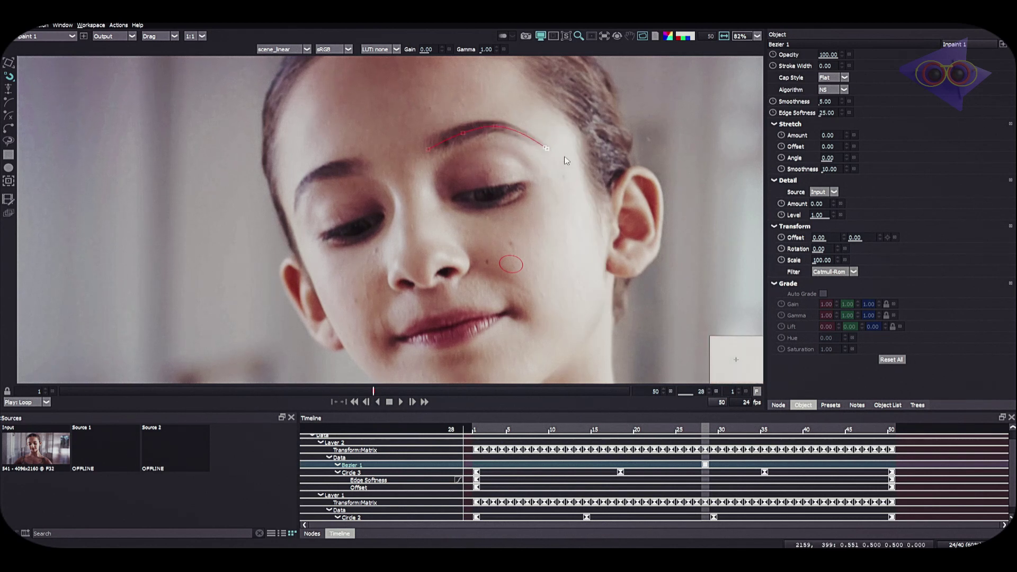
left_click(463, 132)
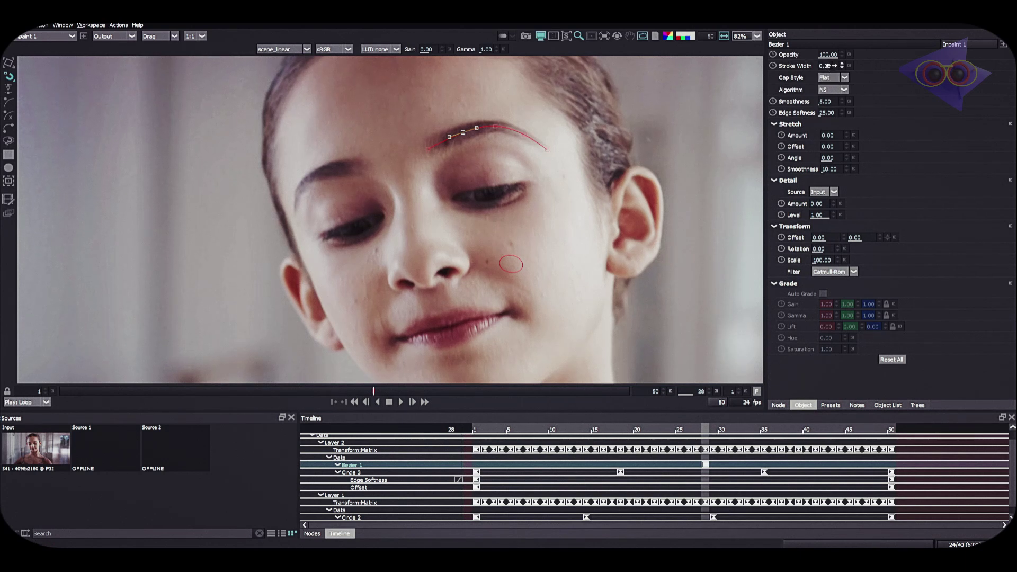
left_click_drag(826, 66, 854, 70)
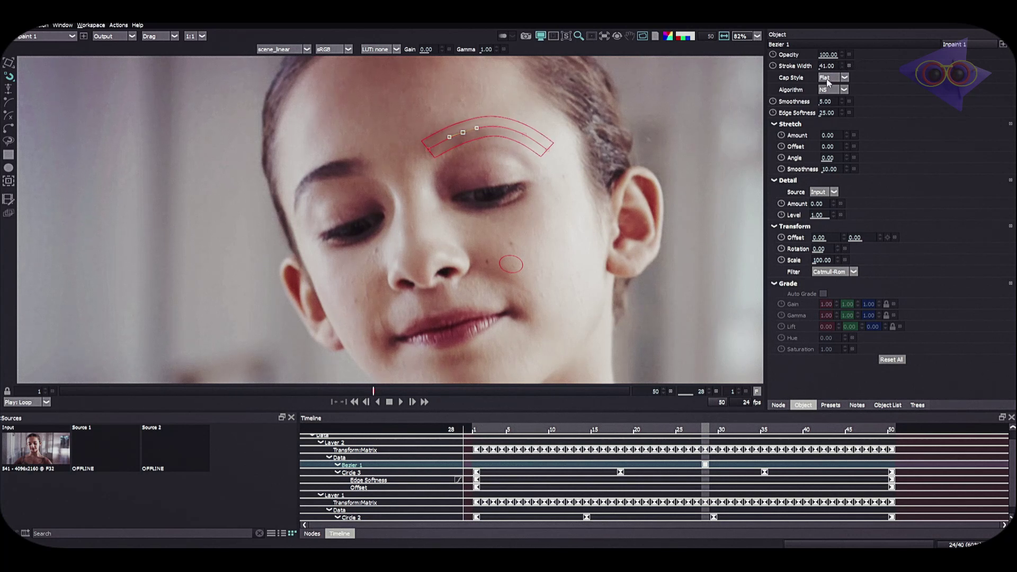
Compare the Foreground view with the inpainted Output at the eyebrow, and hide the shape outlines.
left_click_drag(560, 177, 534, 189)
left_click(132, 36)
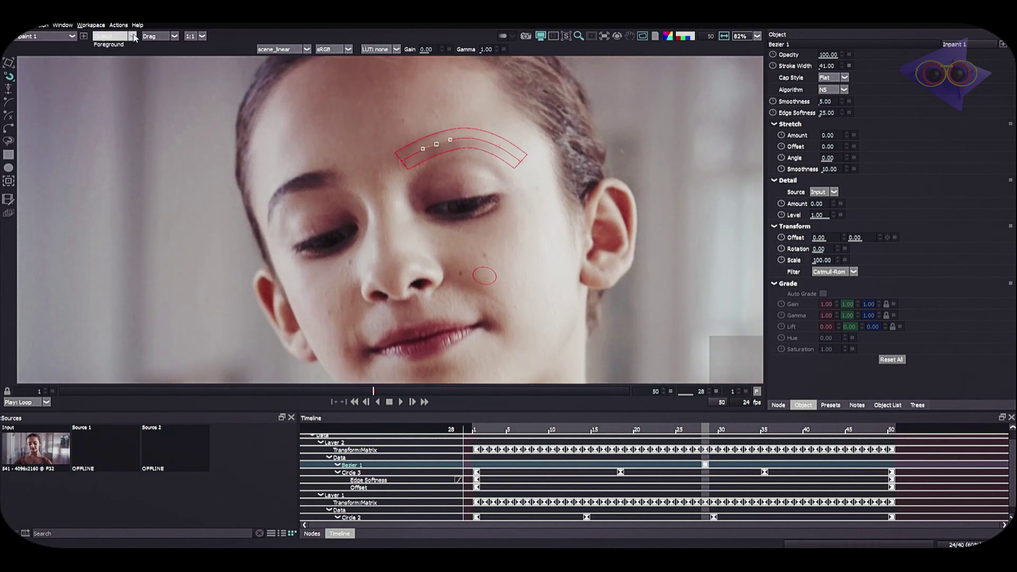
left_click(114, 54)
left_click(91, 25)
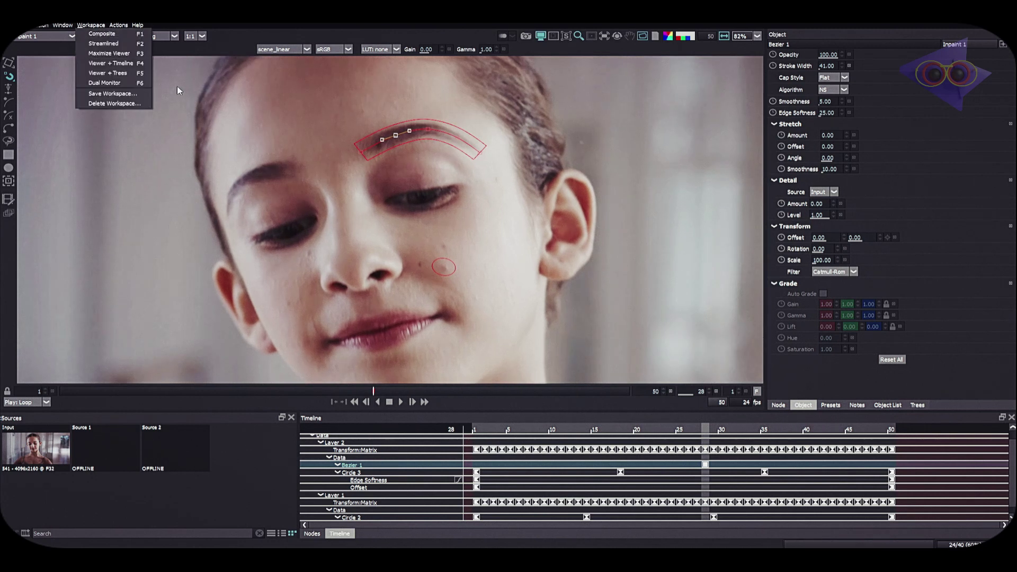
left_click(173, 90)
left_click(130, 36)
left_click(110, 44)
left_click_drag(437, 177, 415, 187)
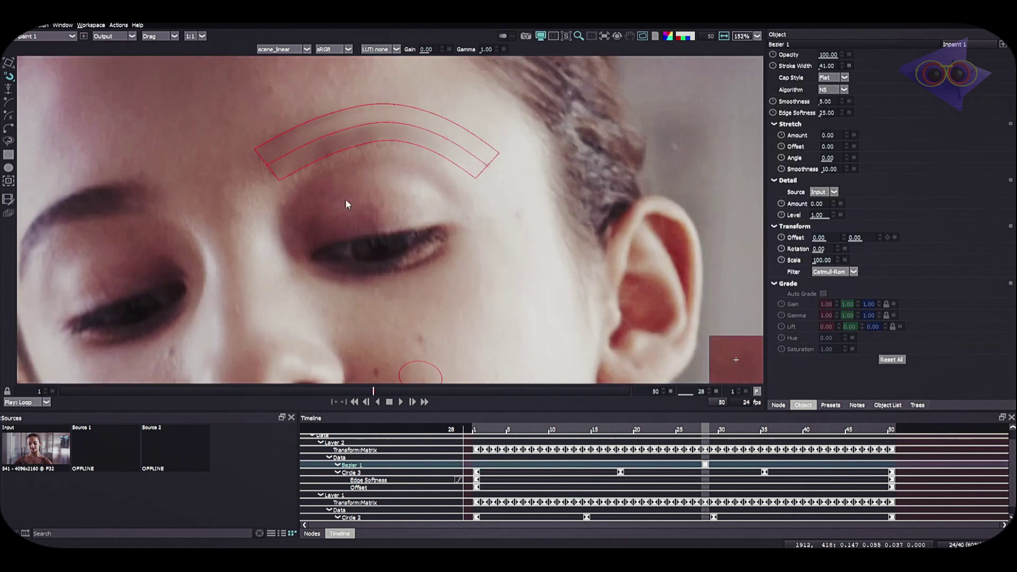
key("o")
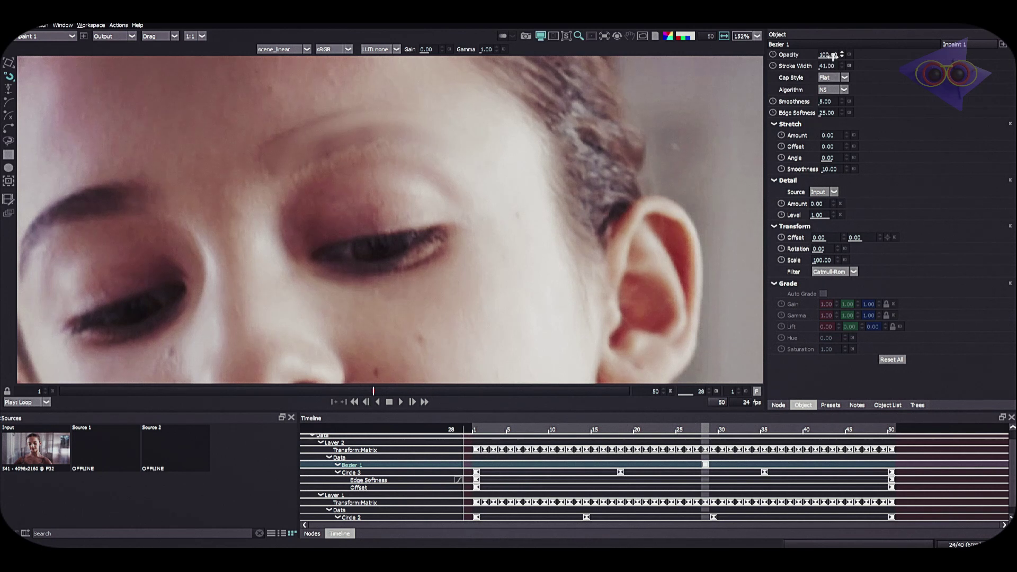
Widen the eyebrow curve's stroke to 60 and change its Cap Style to Round.
left_click_drag(827, 66, 847, 68)
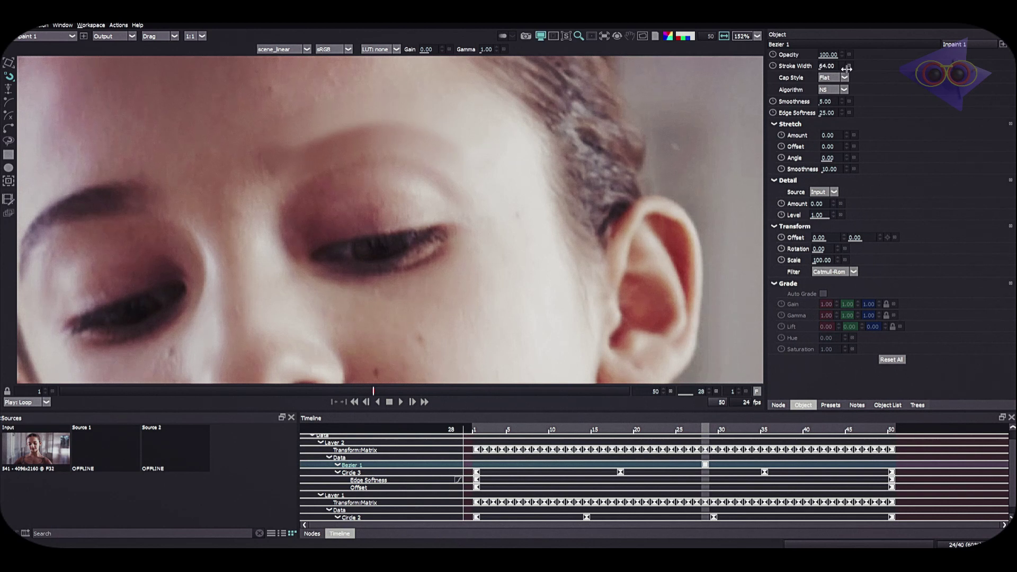
left_click(839, 77)
left_click(831, 86)
left_click_drag(571, 198, 551, 206)
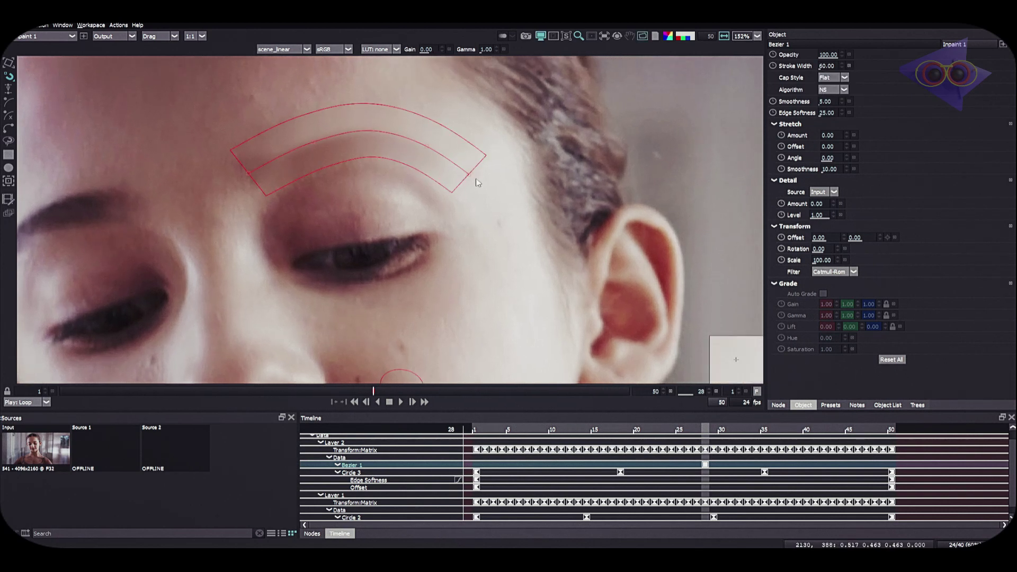
left_click(839, 78)
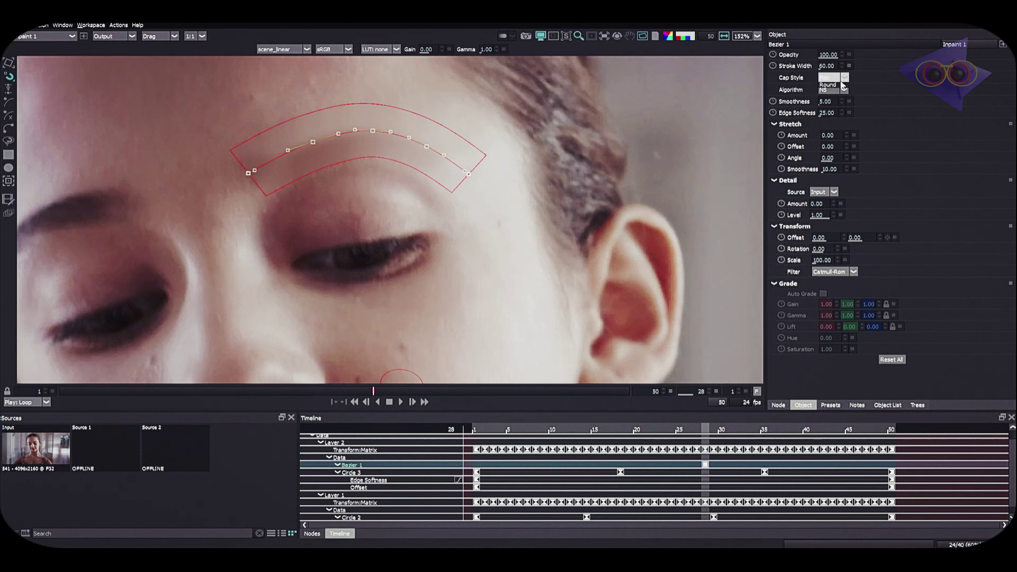
left_click(829, 92)
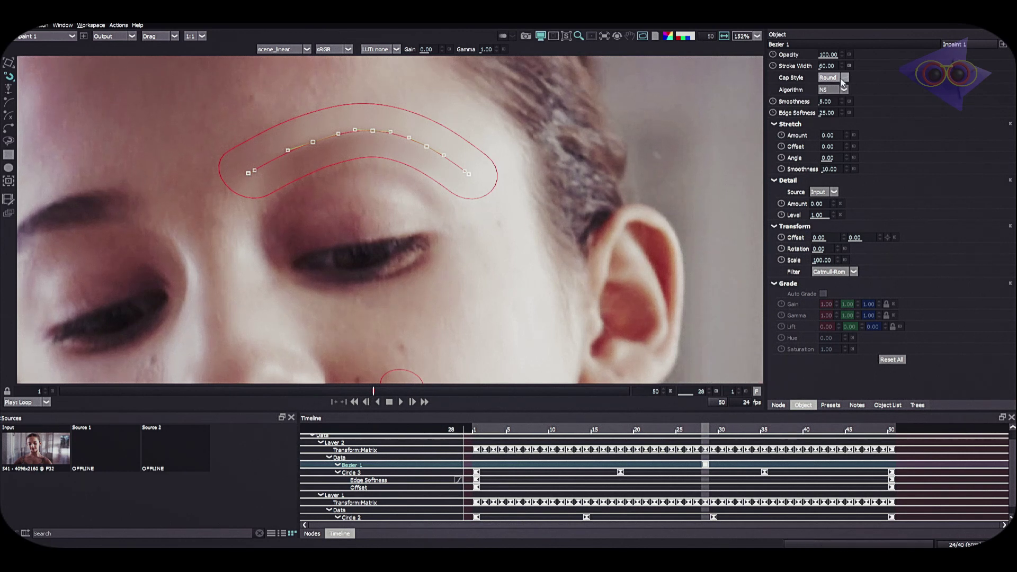
Set the eyebrow inpaint's Smoothness to 15 and Edge Softness to 63, judging the result with outlines hidden.
left_click_drag(836, 104, 834, 104)
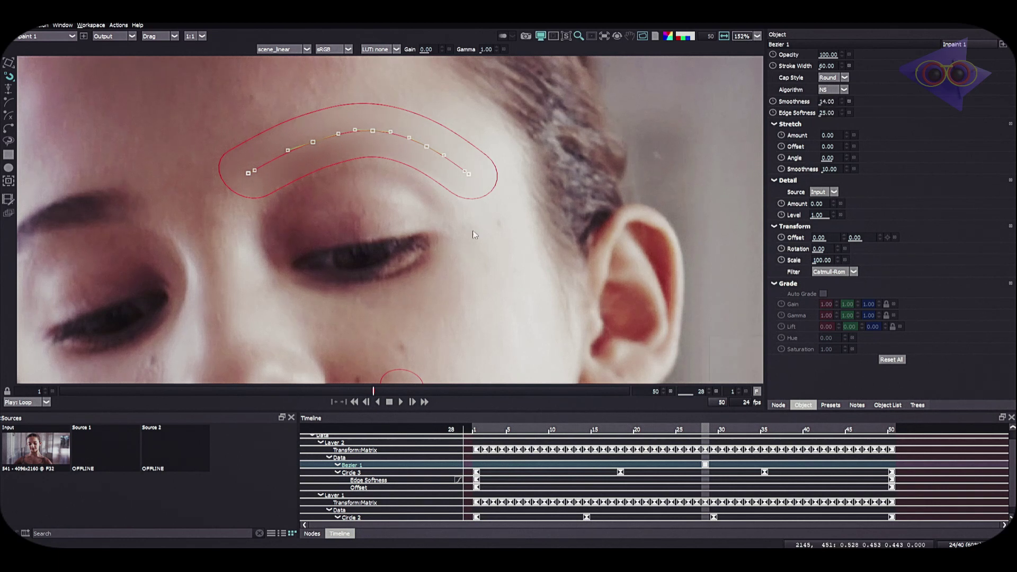
left_click_drag(485, 228, 464, 233)
key("o")
left_click_drag(827, 102, 820, 102)
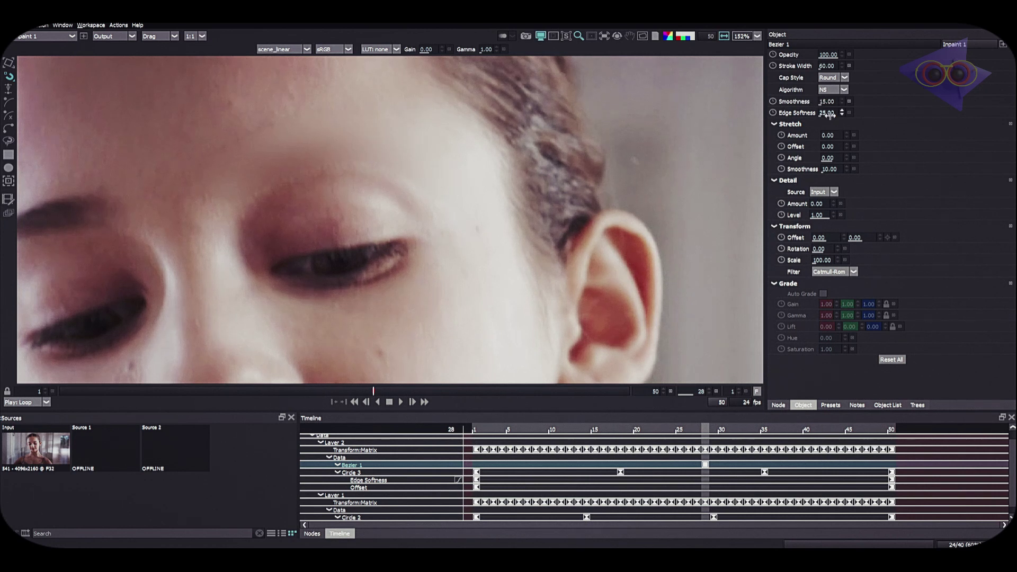
left_click_drag(836, 114, 855, 114)
scroll(491, 212, "down", 4)
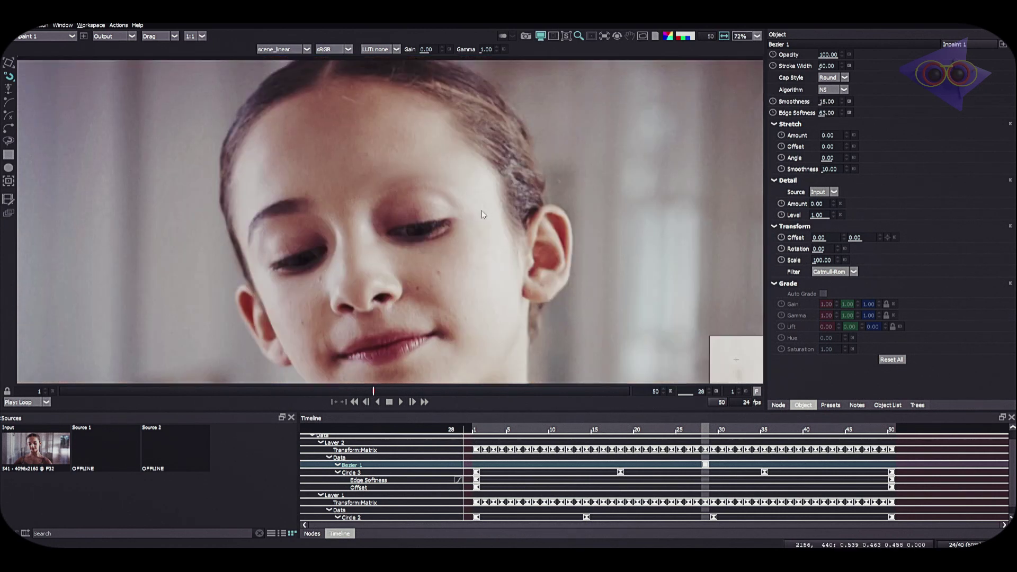
Set the eyebrow stroke's Stretch values to Amount 16, Offset 31, Angle 28 and Smoothness 40.
scroll(450, 204, "up", 3)
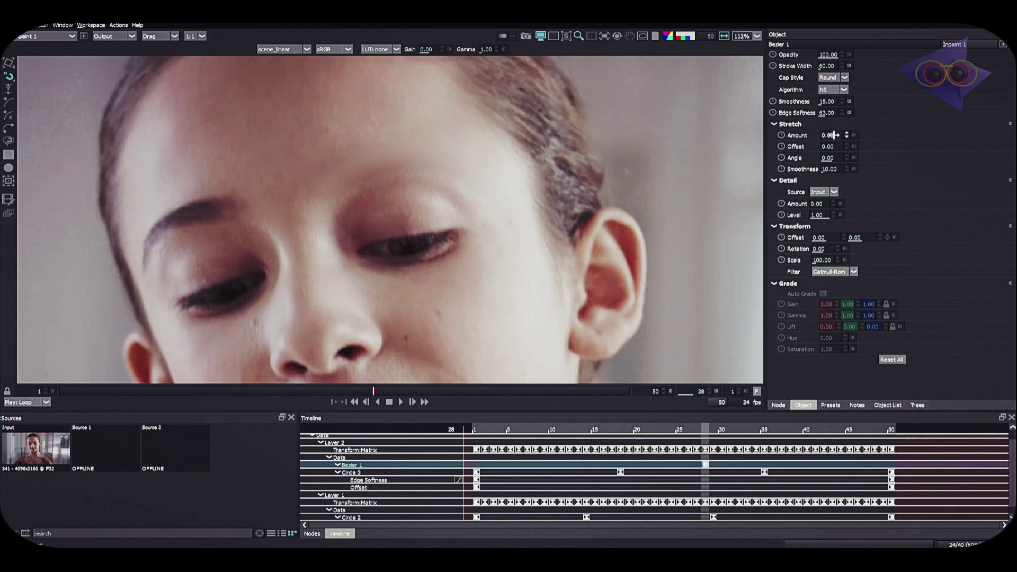
mouse_move(829, 136)
left_mouse_down()
mouse_move(851, 133)
mouse_move(843, 147)
left_mouse_up()
mouse_move(830, 158)
left_mouse_down()
mouse_move(849, 160)
mouse_move(829, 159)
left_mouse_up()
left_click_drag(833, 169, 848, 170)
scroll(497, 297, "down", 3)
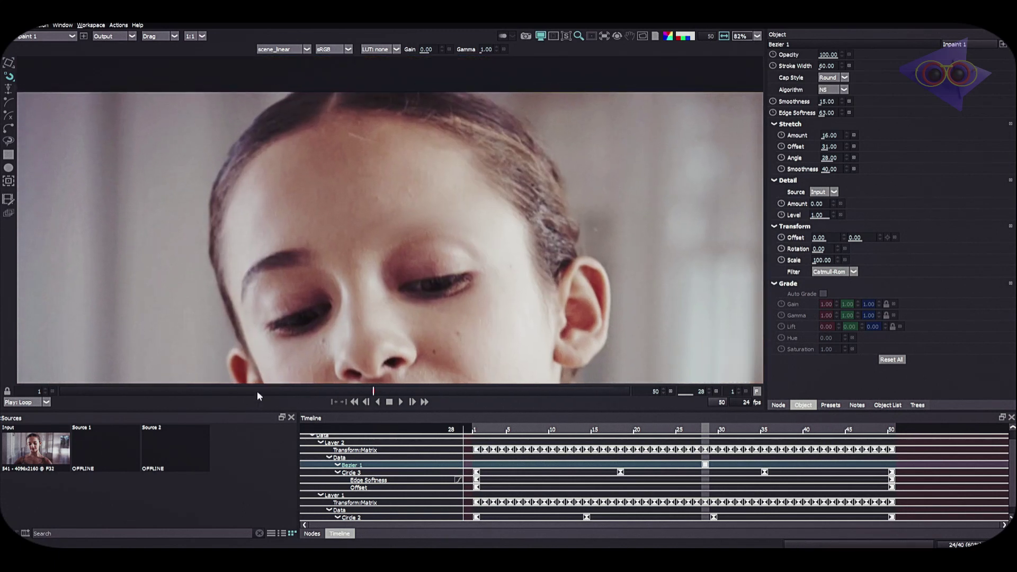
Reposition the eyebrow stroke over the brow on frame 16 and scrub the neighbouring frames to check the fit.
left_click(237, 392)
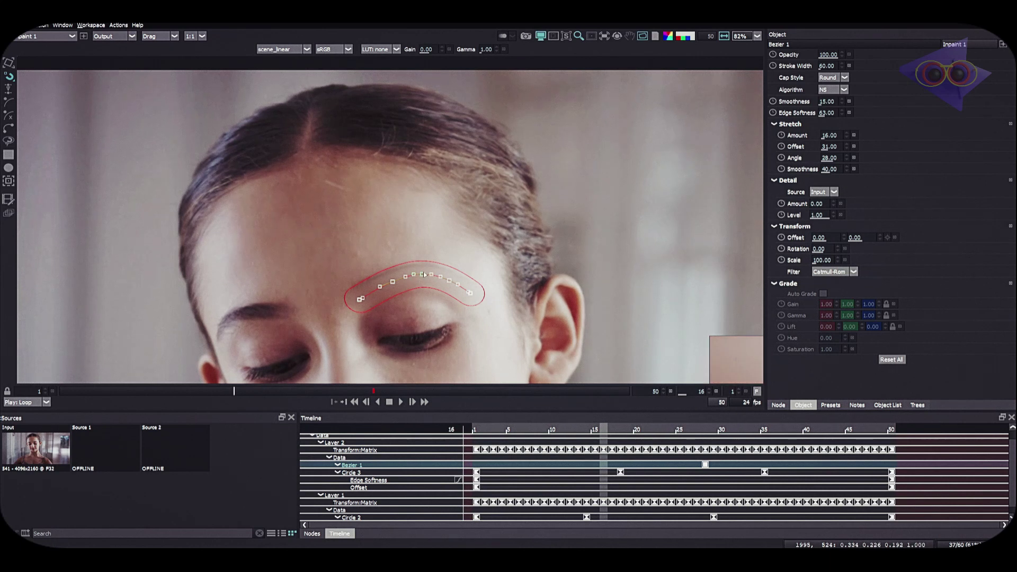
left_click_drag(422, 275, 421, 274)
key("t")
left_click_drag(296, 392, 274, 401)
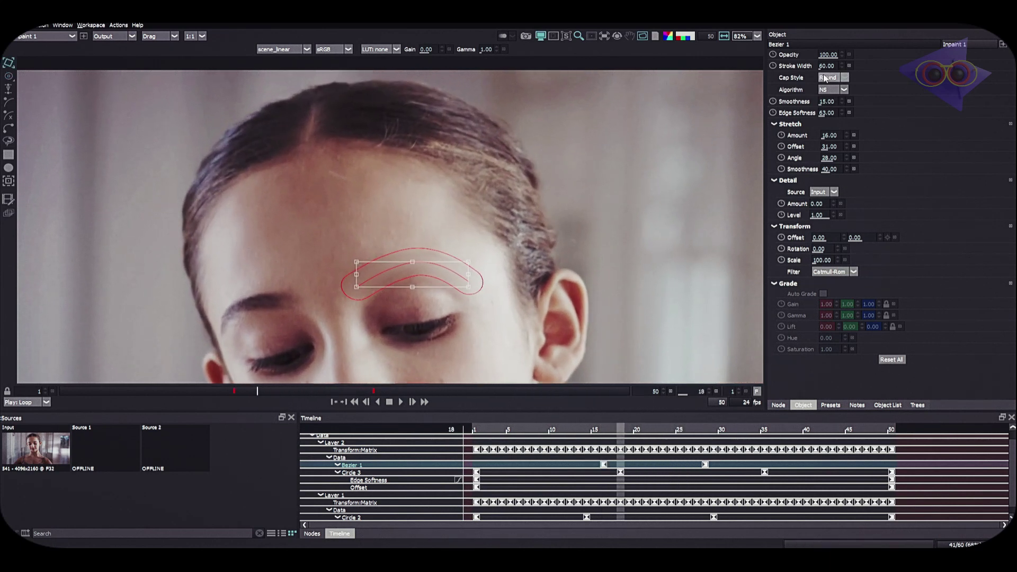
Keyframe the eyebrow stroke's Stroke Width at 60 on frame 28, increase it on frame 16, and scrub between both keys.
left_click(373, 391)
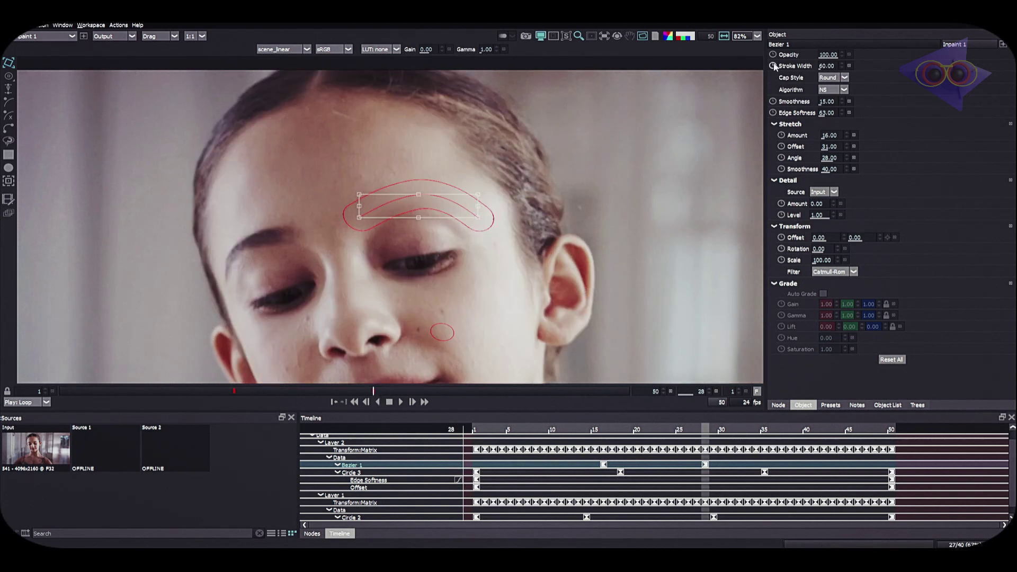
left_click(234, 392)
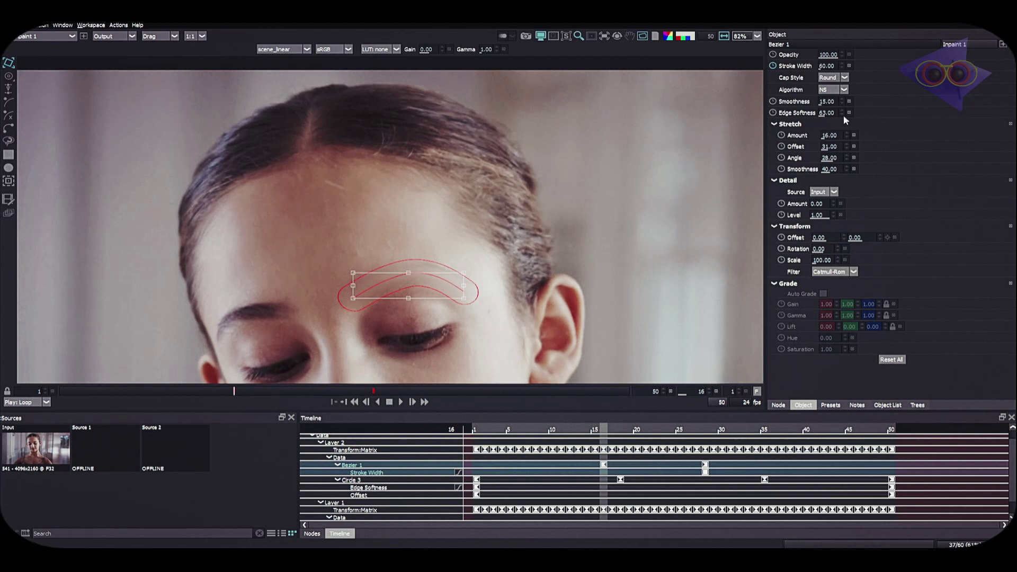
right_click(829, 66)
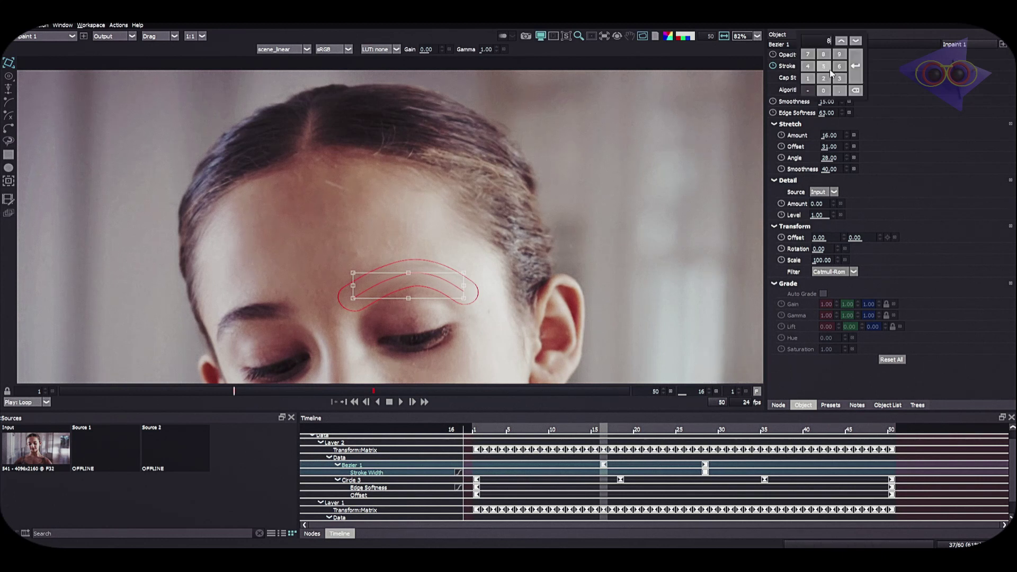
key("Escape")
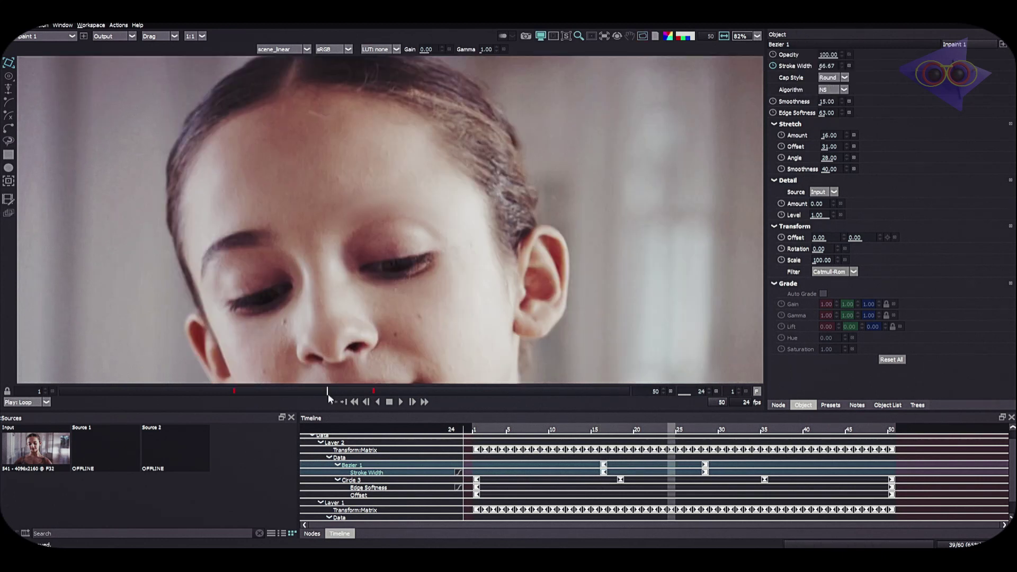
left_click_drag(328, 393, 309, 395)
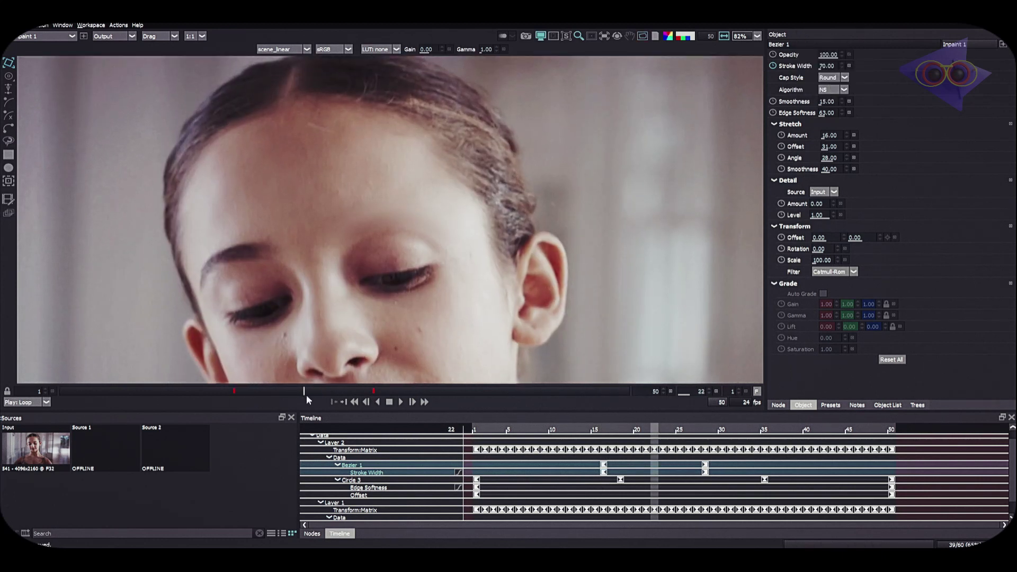